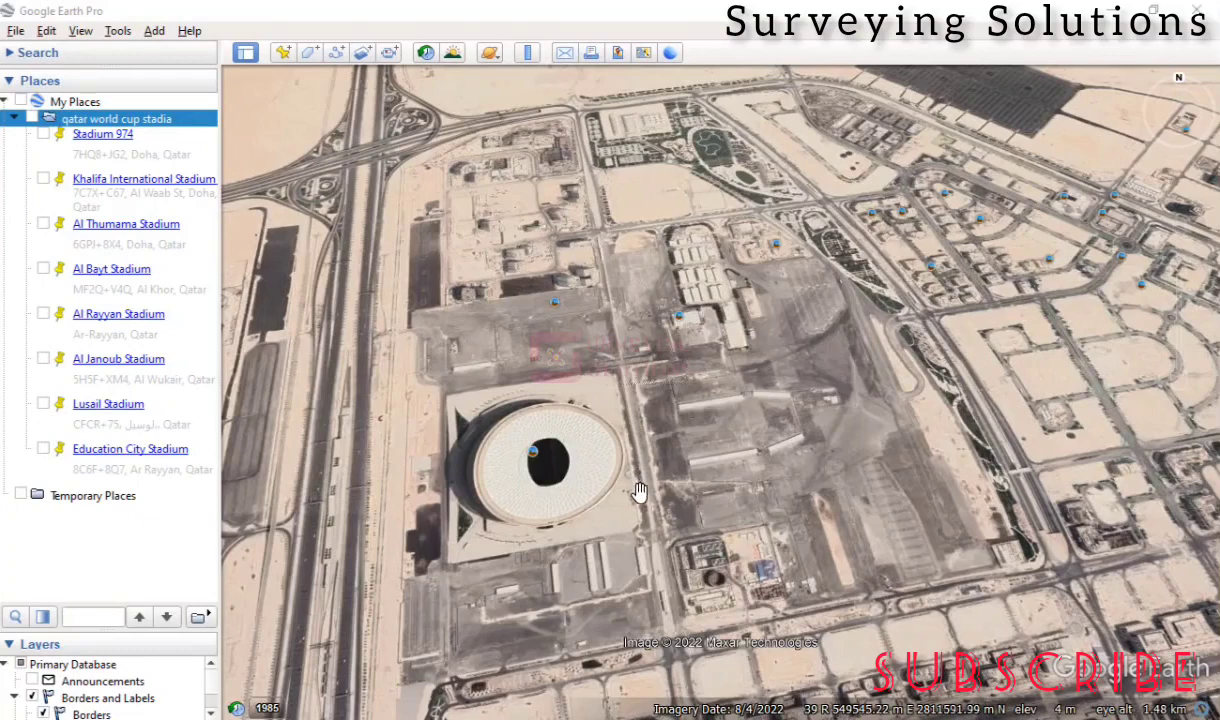
# Briefly display the Lusail Stadium placemark to identify the stadium on the map, and hide it again
pyautogui.moveTo(584, 555); pyautogui.dragTo(588, 510)
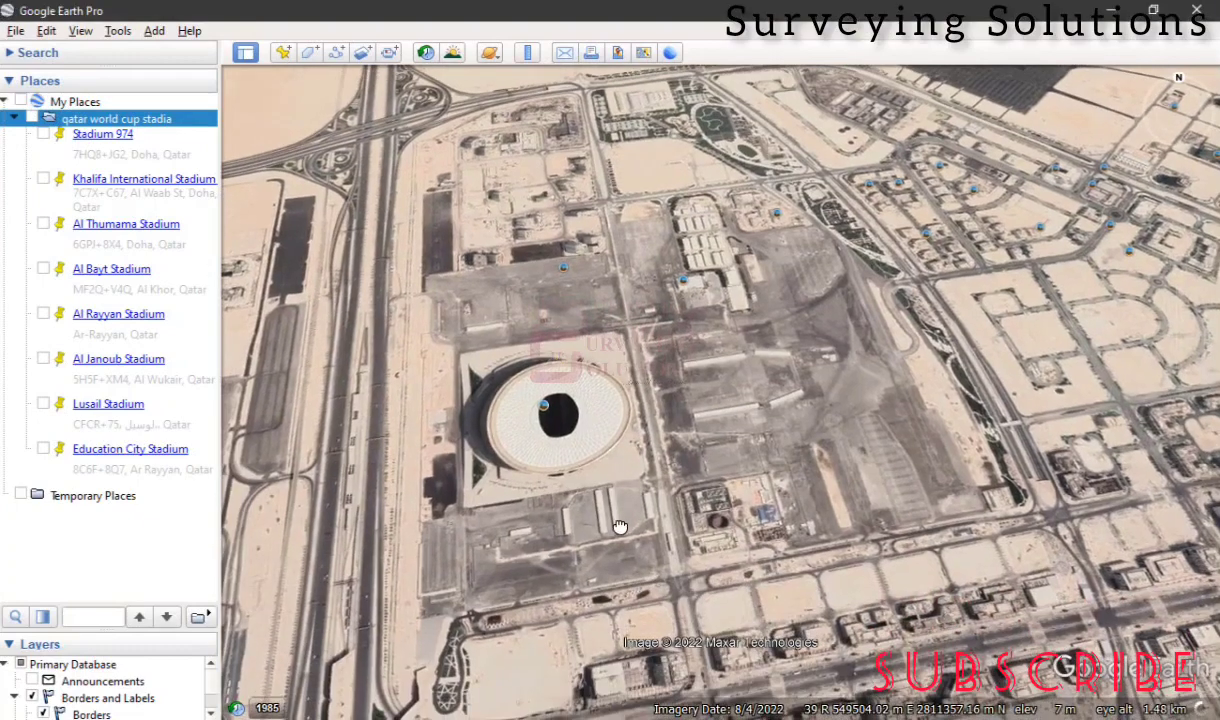
pyautogui.click(44, 405)
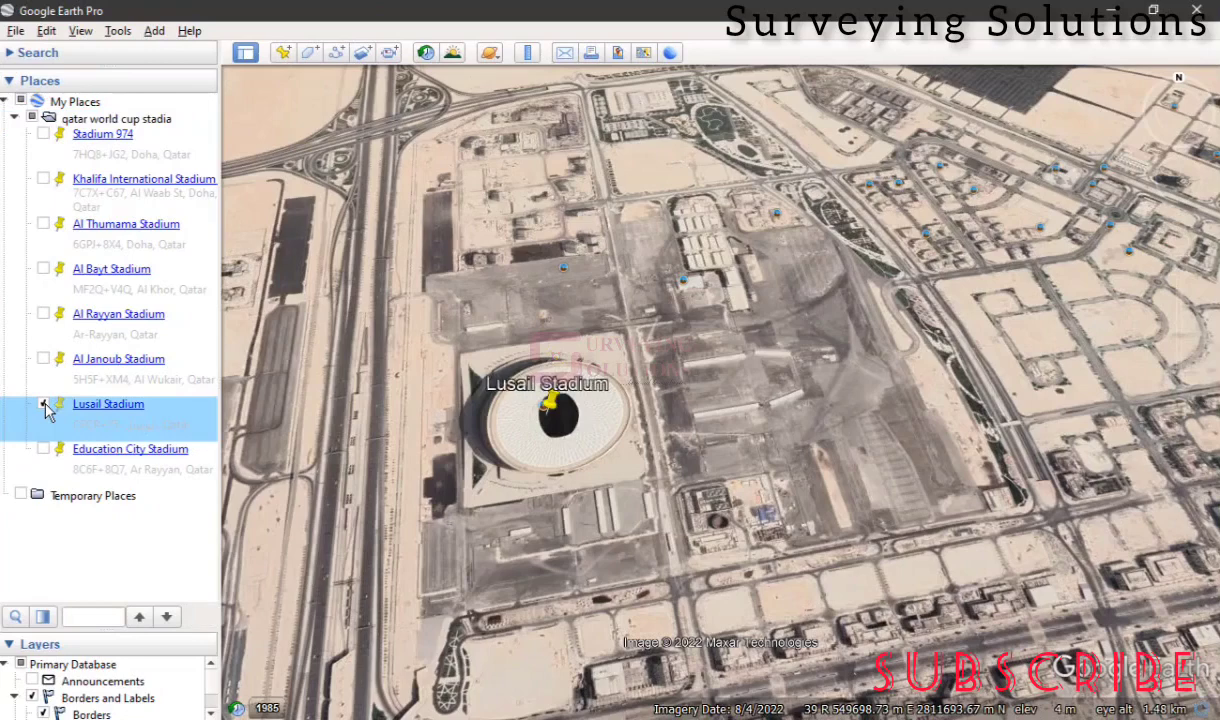
pyautogui.click(44, 405)
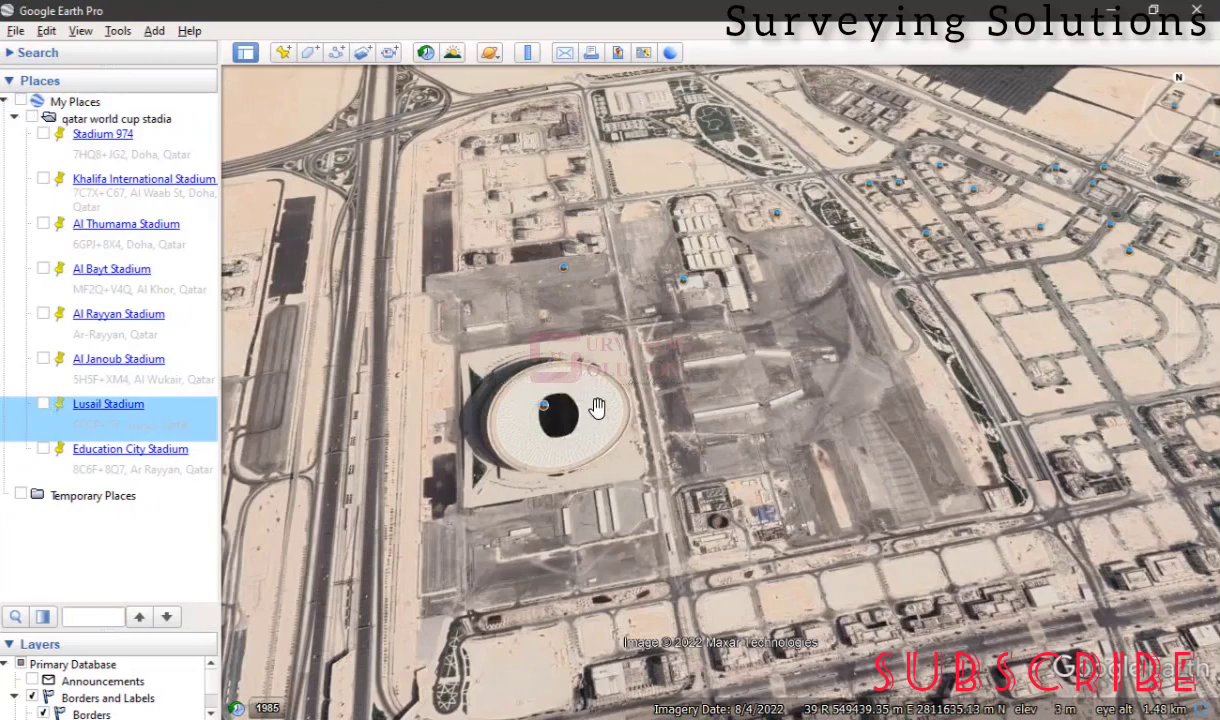
pyautogui.moveTo(590, 337); pyautogui.dragTo(600, 400)
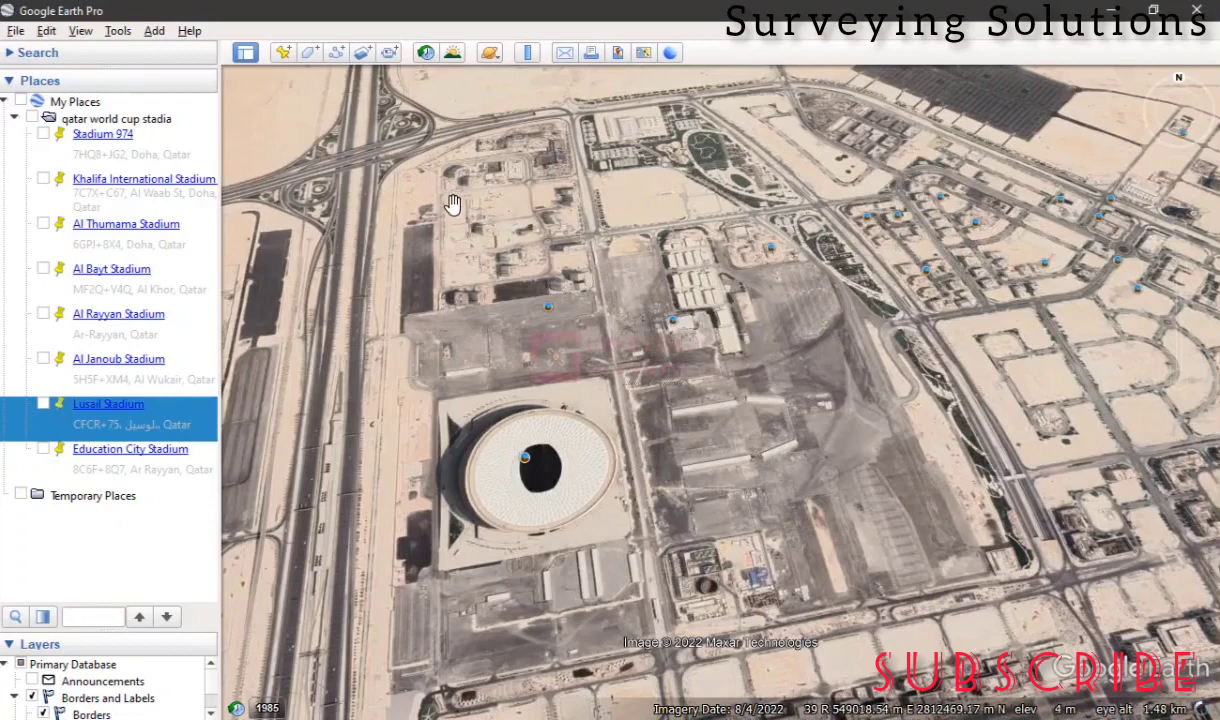
pyautogui.click(10, 53)
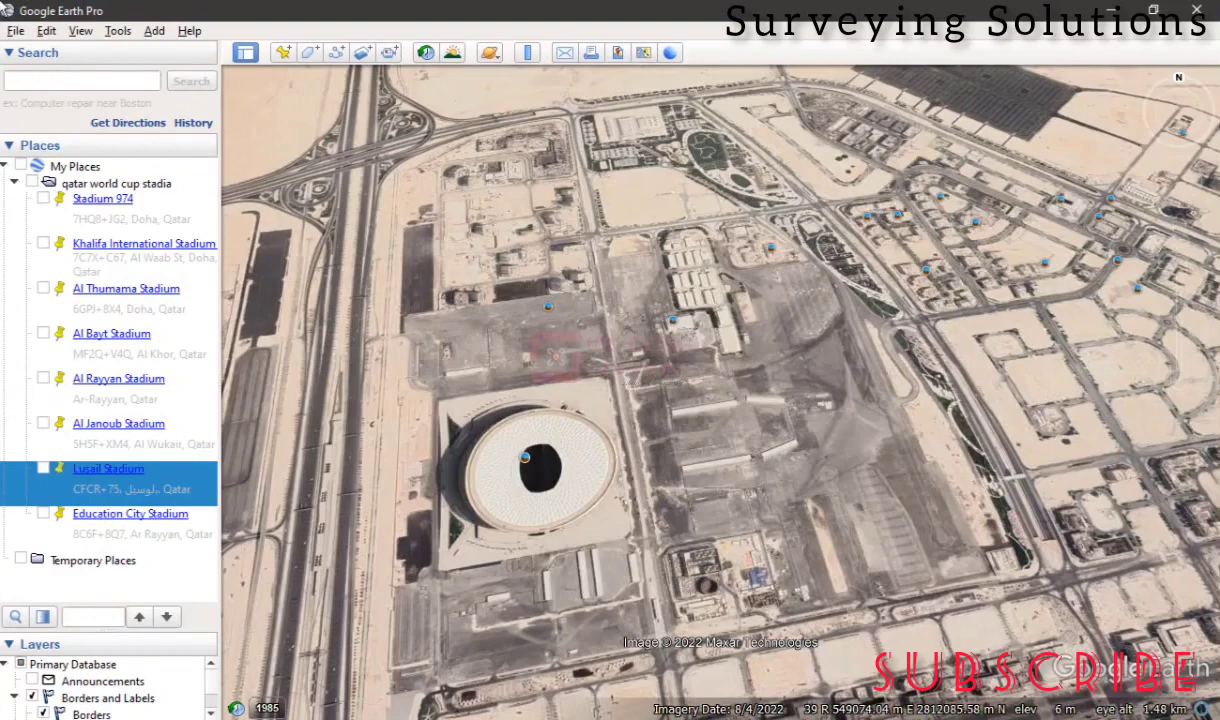
pyautogui.click(10, 55)
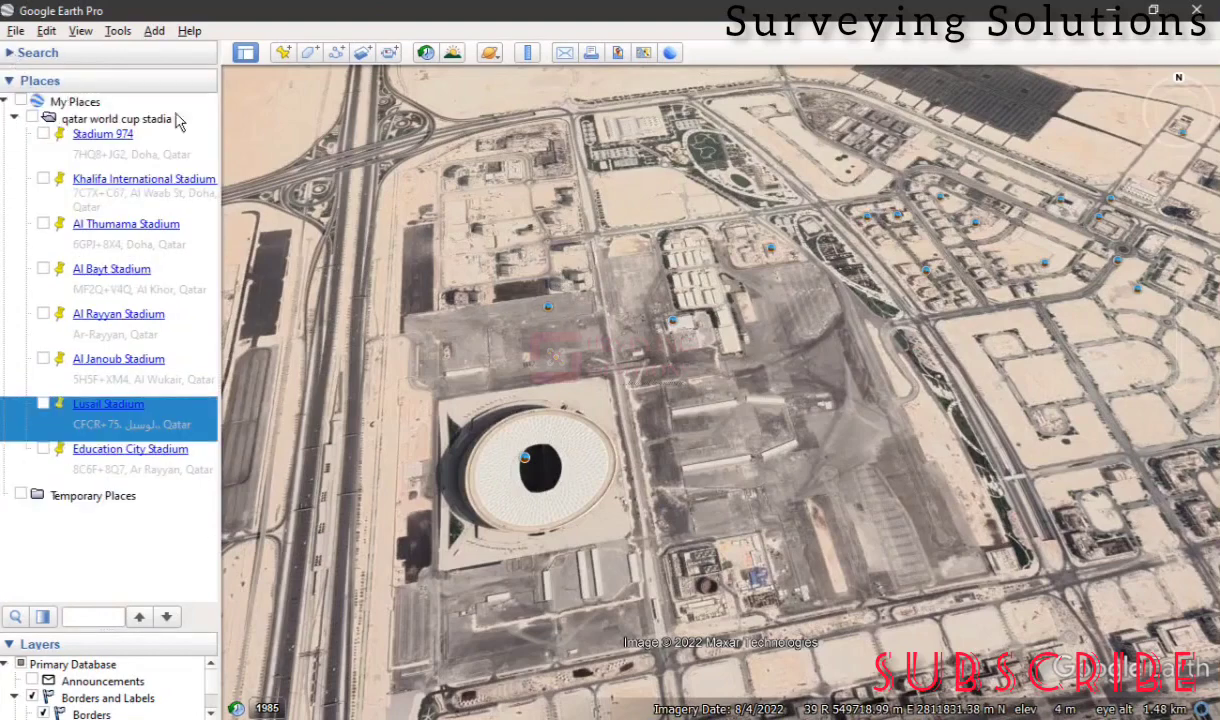
# Add a placemark named A at the highway interchange northwest of the stadium, at about 548870 m E, 2812649 m N
pyautogui.click(284, 53)
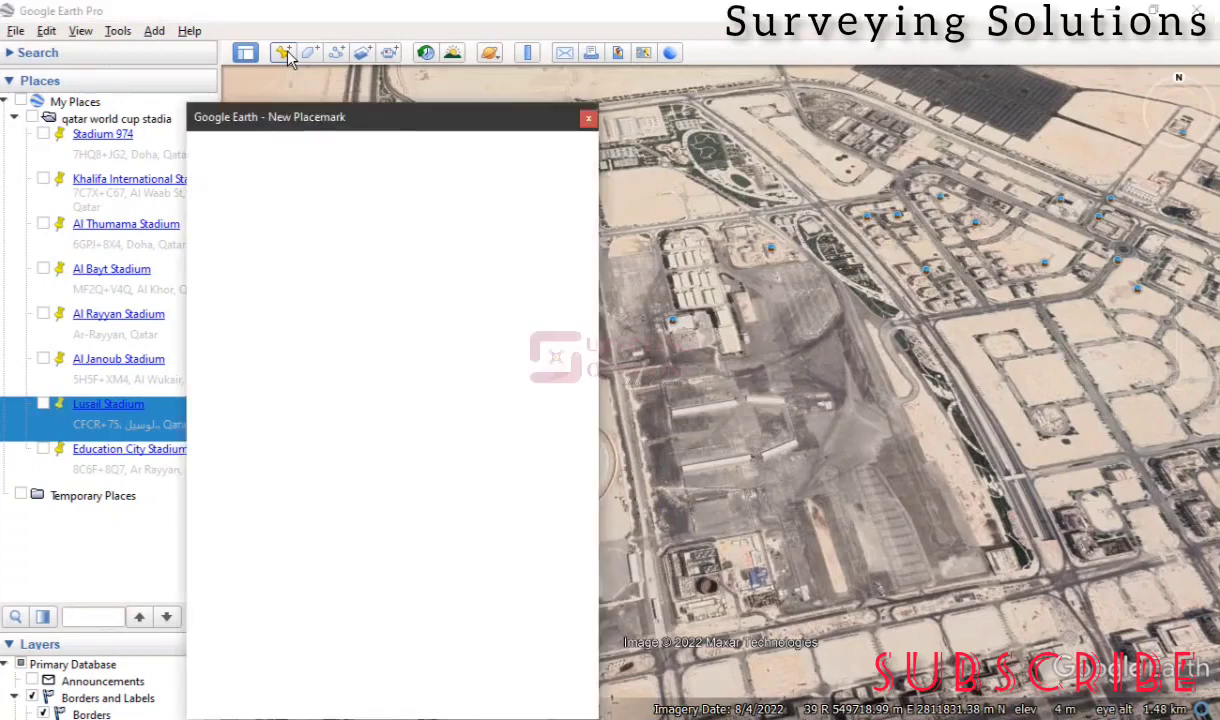
pyautogui.moveTo(365, 125); pyautogui.dragTo(120, 160)
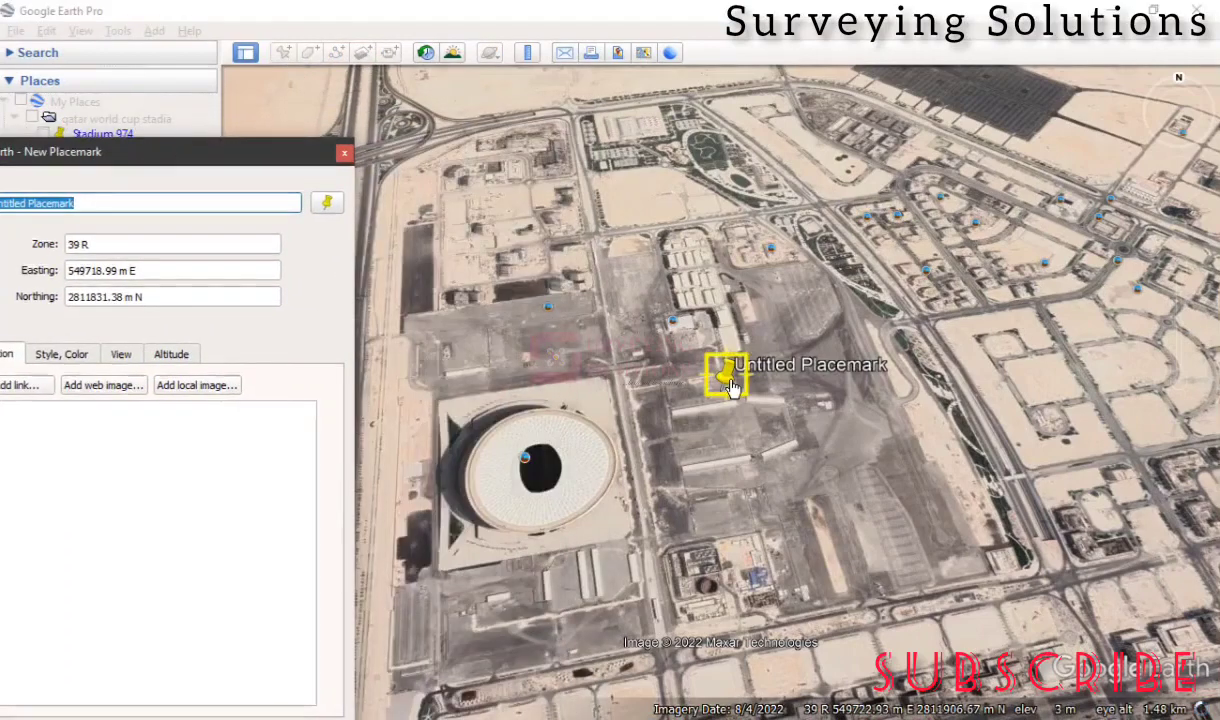
pyautogui.moveTo(724, 373); pyautogui.dragTo(422, 172)
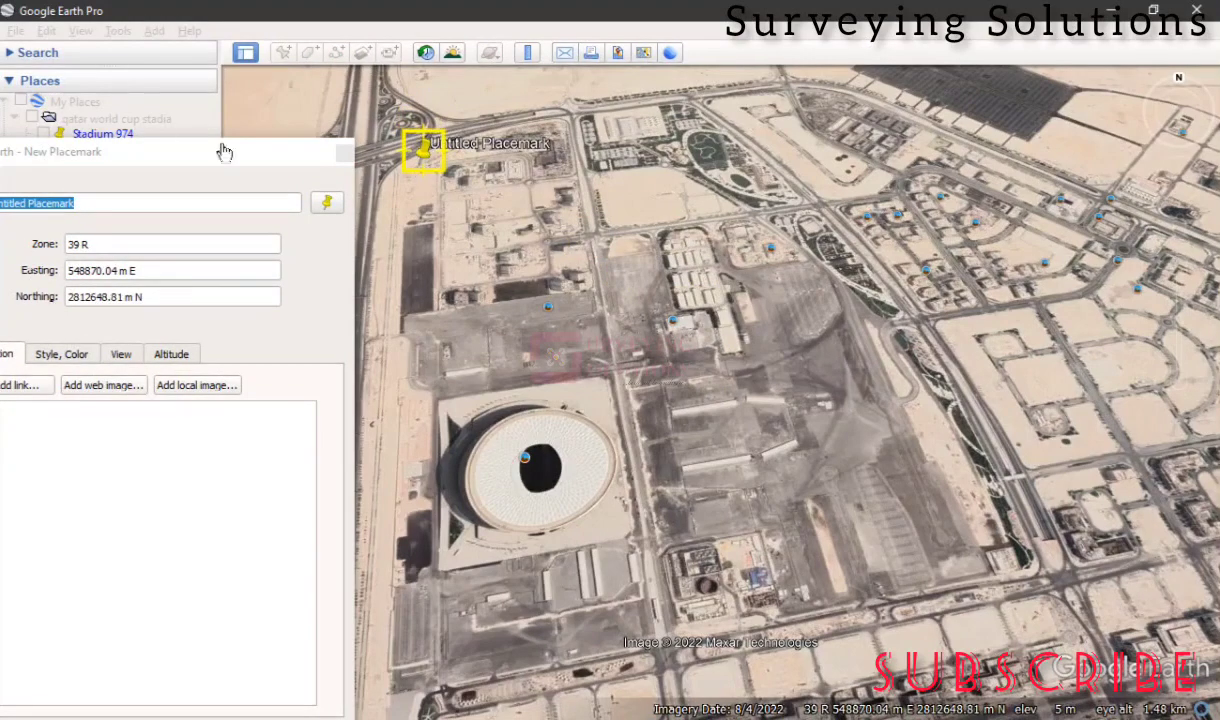
pyautogui.click(157, 157)
pyautogui.moveTo(157, 157); pyautogui.dragTo(808, 133)
pyautogui.moveTo(728, 180); pyautogui.dragTo(602, 179)
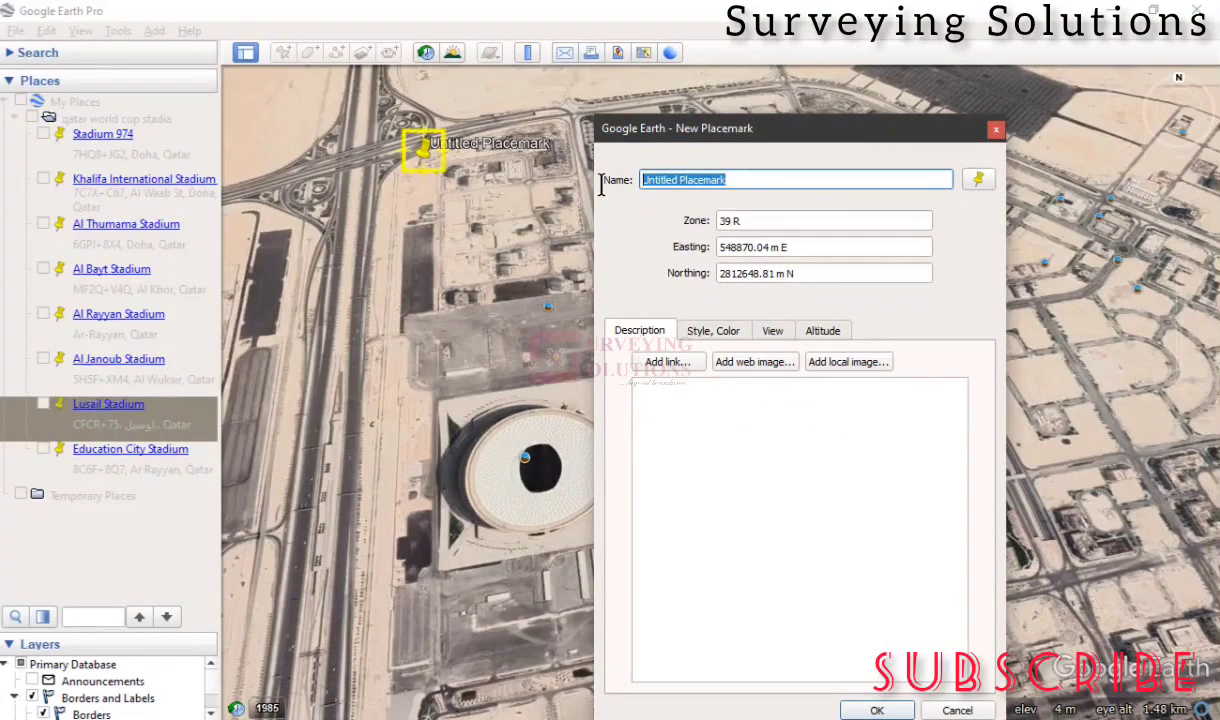
pyautogui.write('A')
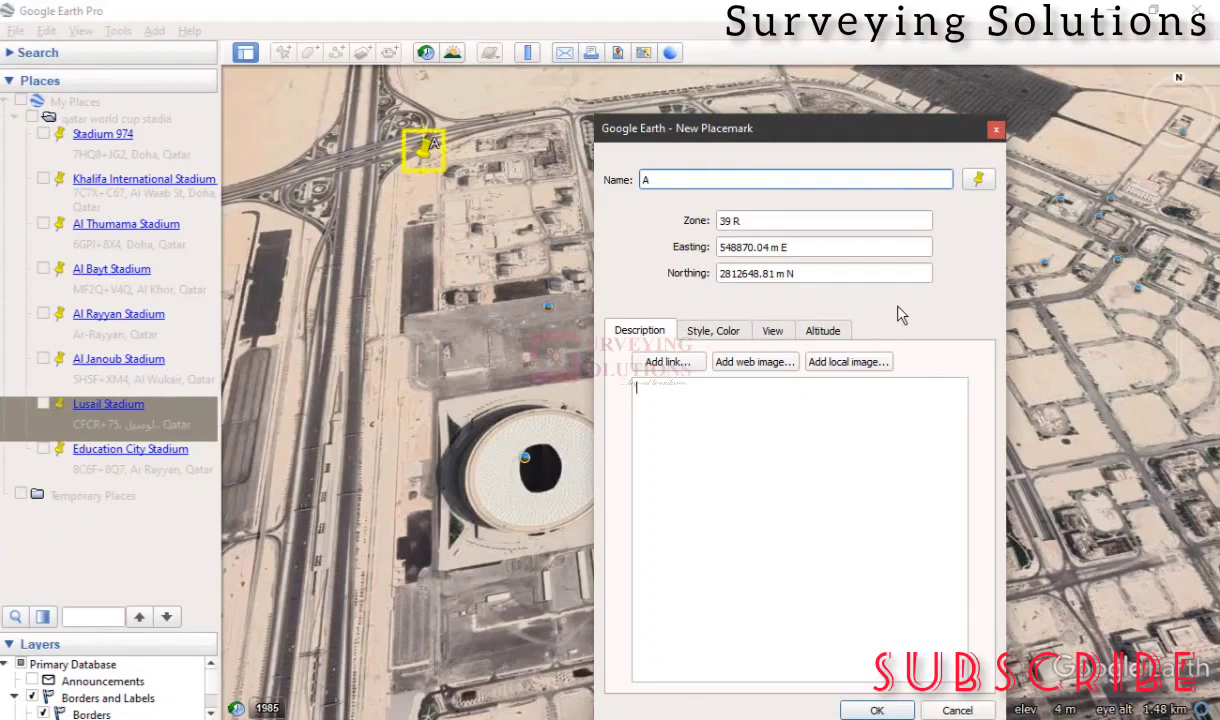
# Record A with 548870.04 m E and 2812648.81 m N on separate lines in Notepad, and save placemark A
pyautogui.moveTo(795, 250); pyautogui.dragTo(644, 246)
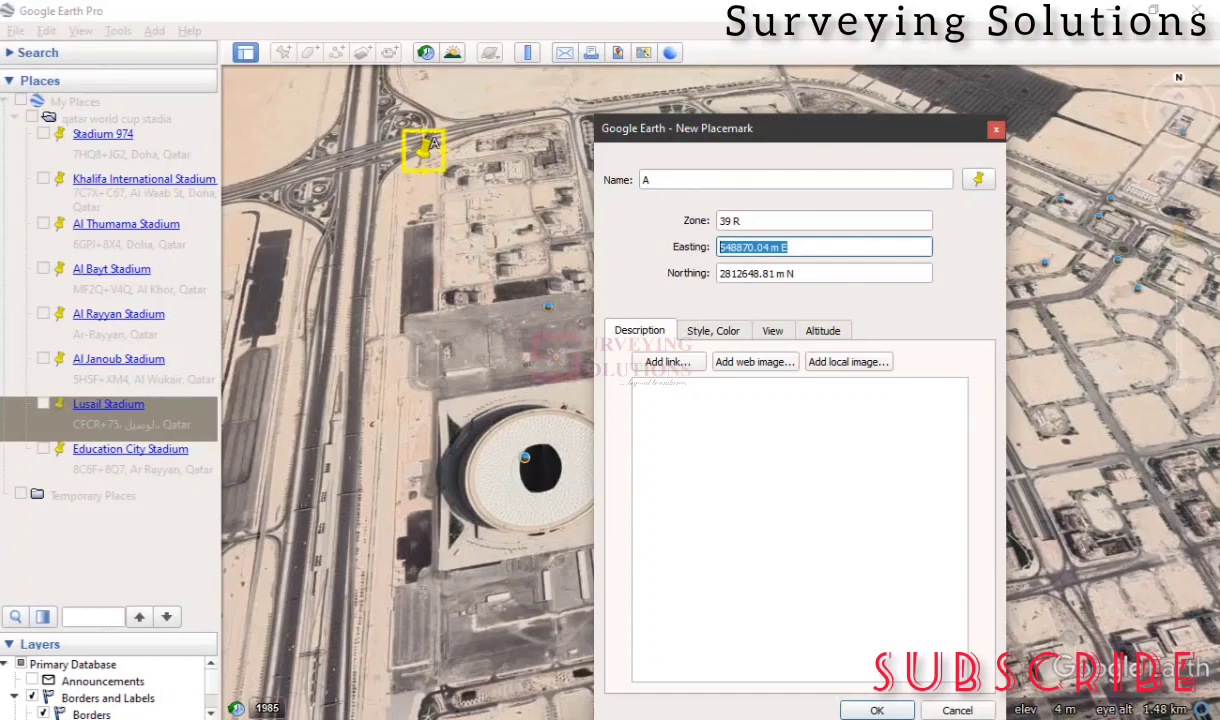
pyautogui.click(1180, 178)
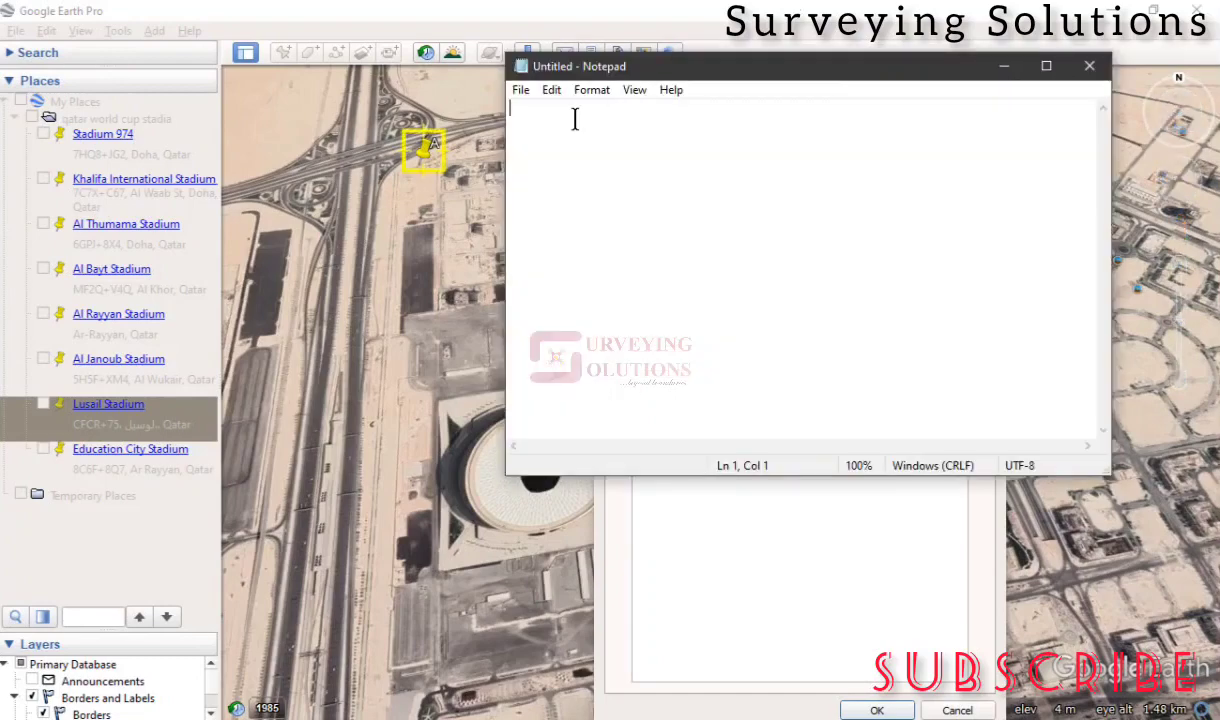
pyautogui.write('A 548870.04 m E 2812648.81 m N')
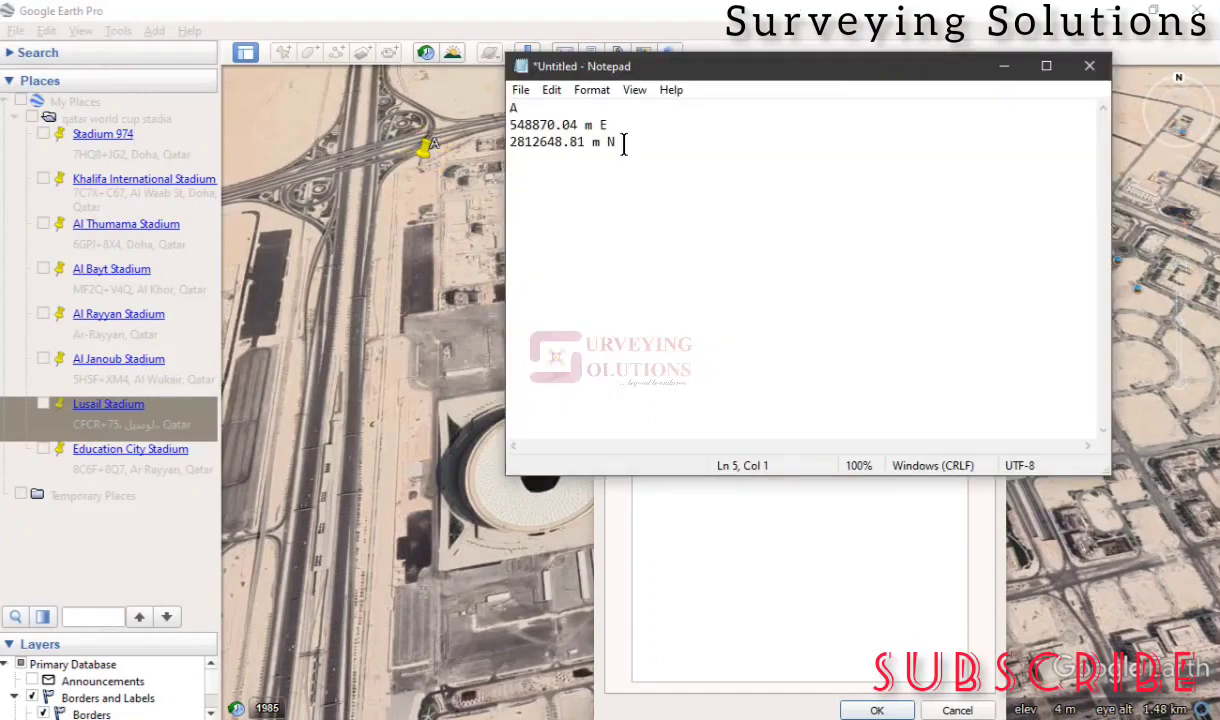
pyautogui.click(1005, 67)
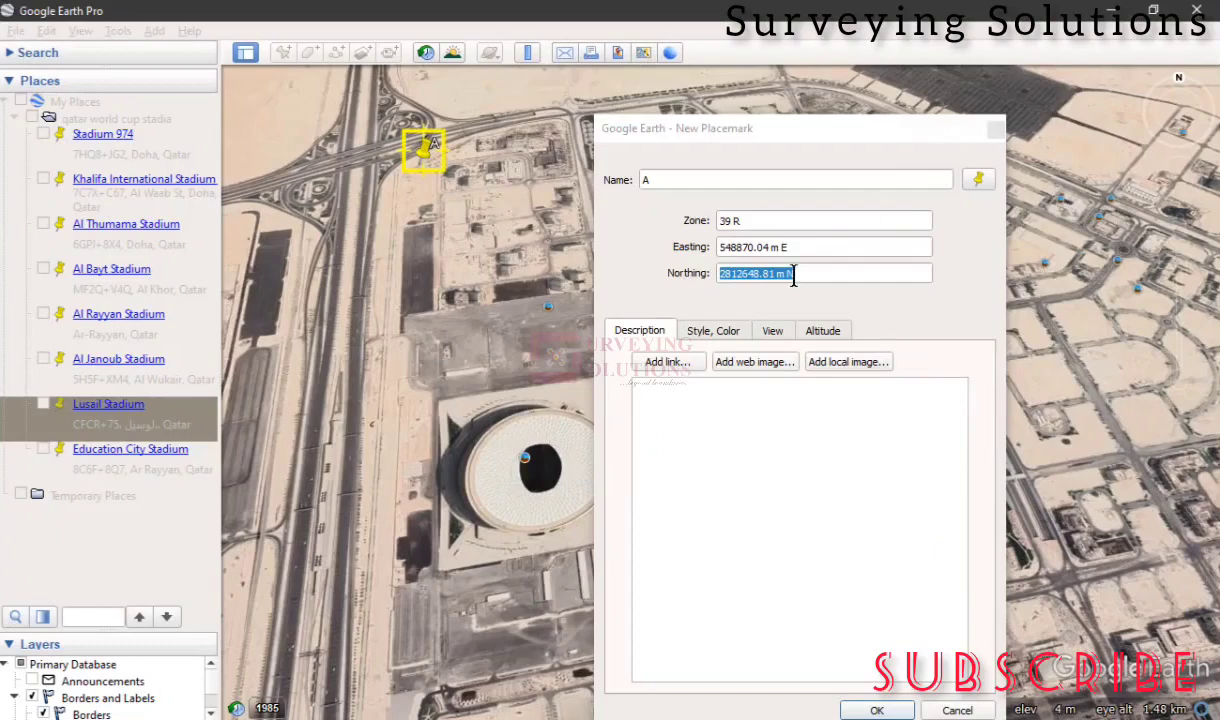
pyautogui.moveTo(841, 135); pyautogui.dragTo(799, 53)
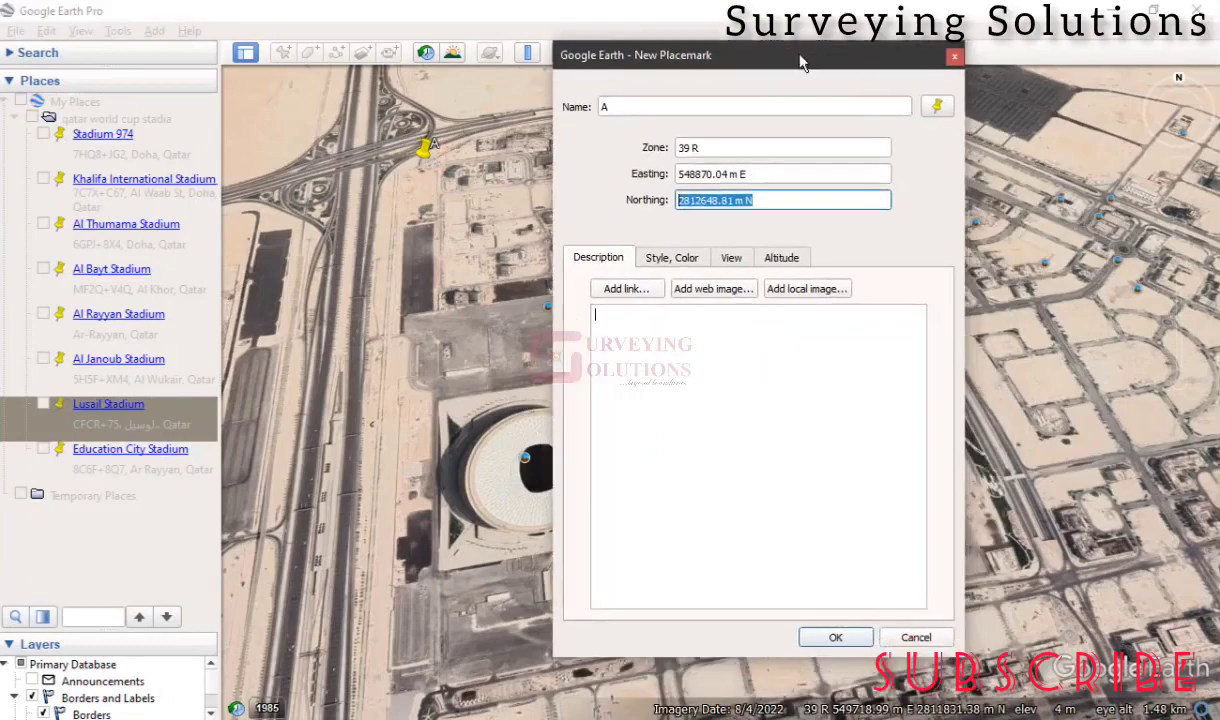
pyautogui.click(838, 629)
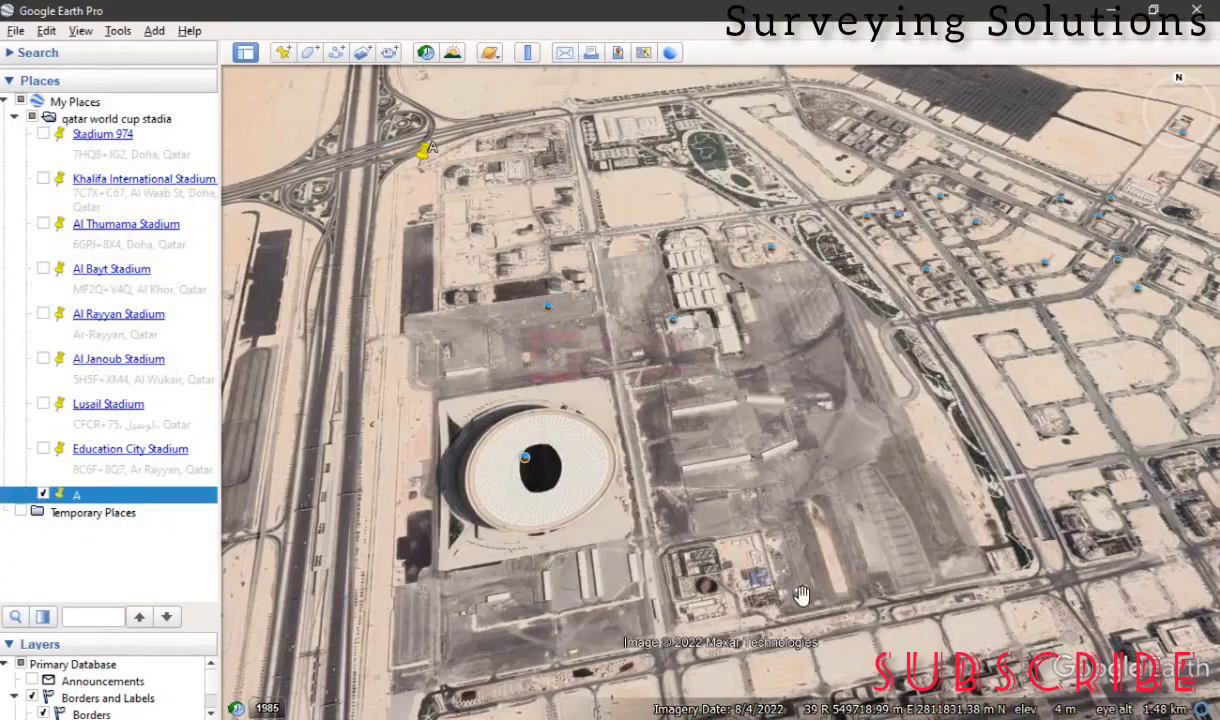
# Add a placemark named B at the road junction southeast of the stadium, at about 550339 m E, 2811367 m N
pyautogui.click(282, 57)
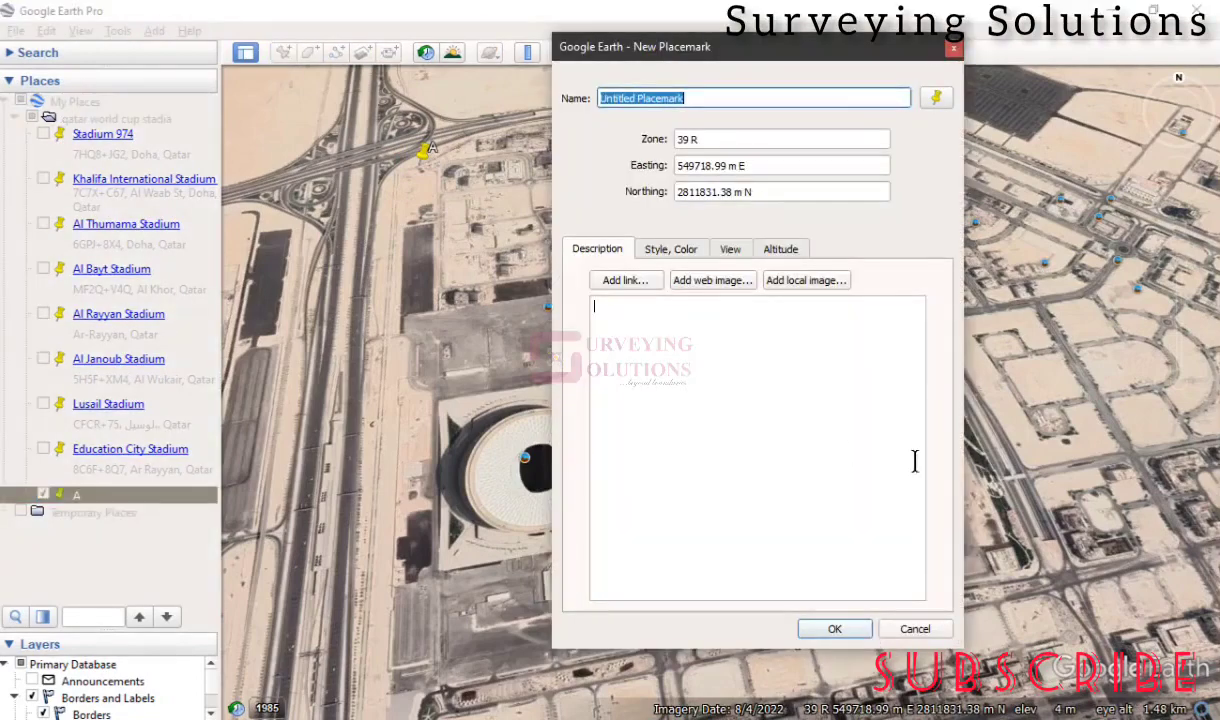
pyautogui.moveTo(820, 48); pyautogui.dragTo(316, 148)
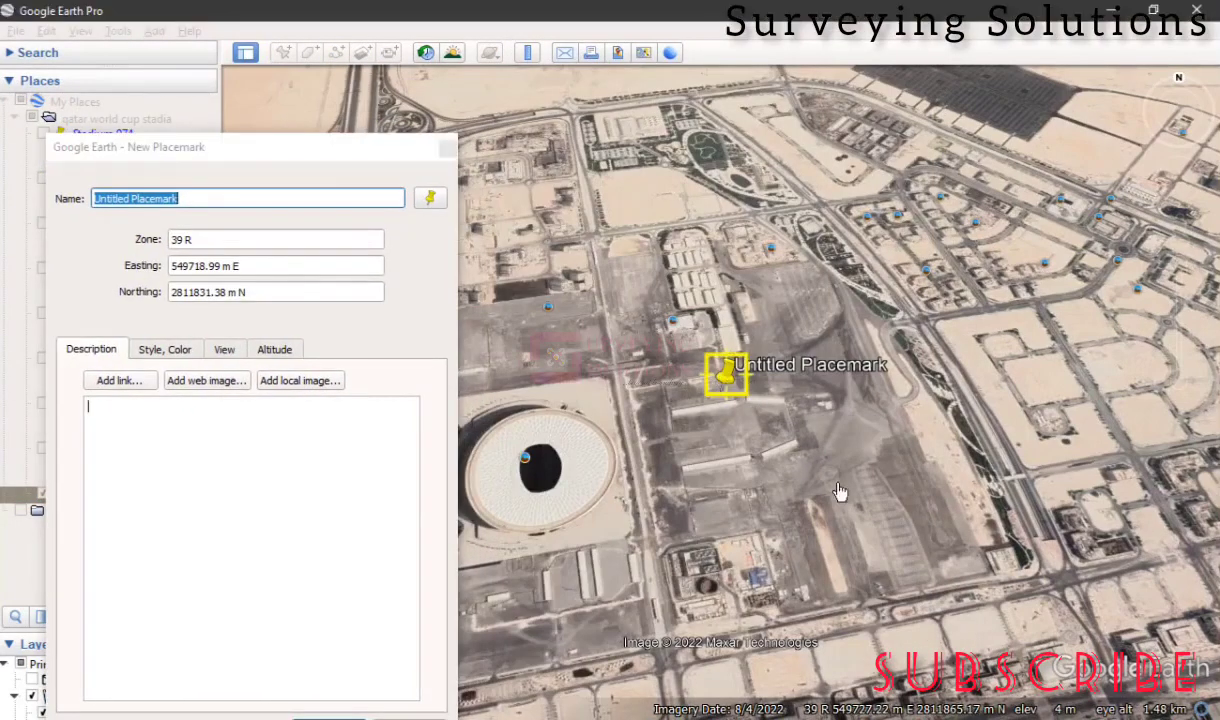
pyautogui.moveTo(729, 400); pyautogui.dragTo(1064, 591)
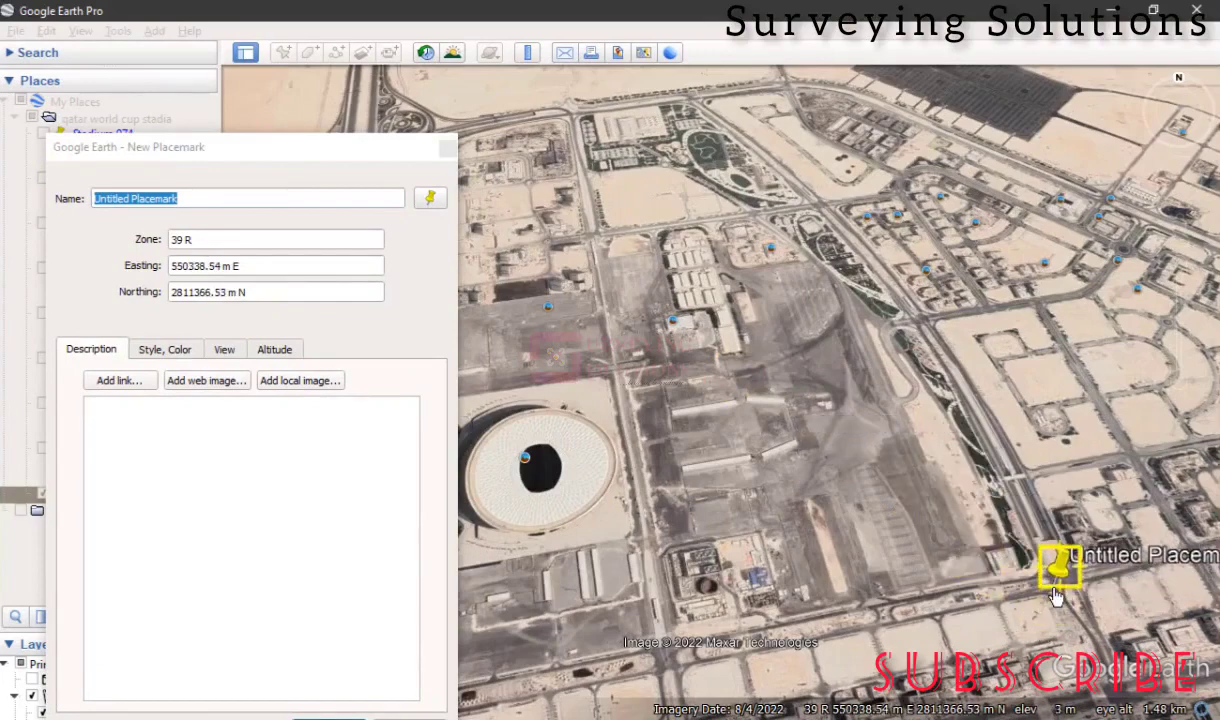
pyautogui.moveTo(245, 150); pyautogui.dragTo(601, 175)
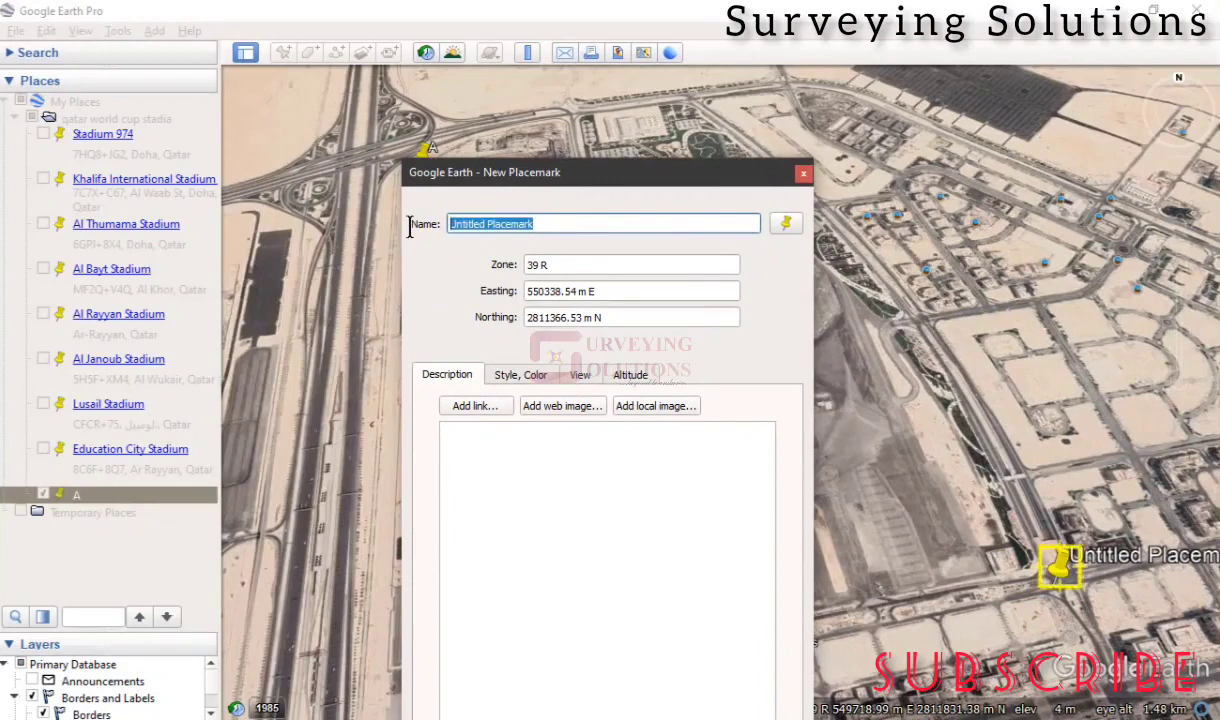
pyautogui.write('B')
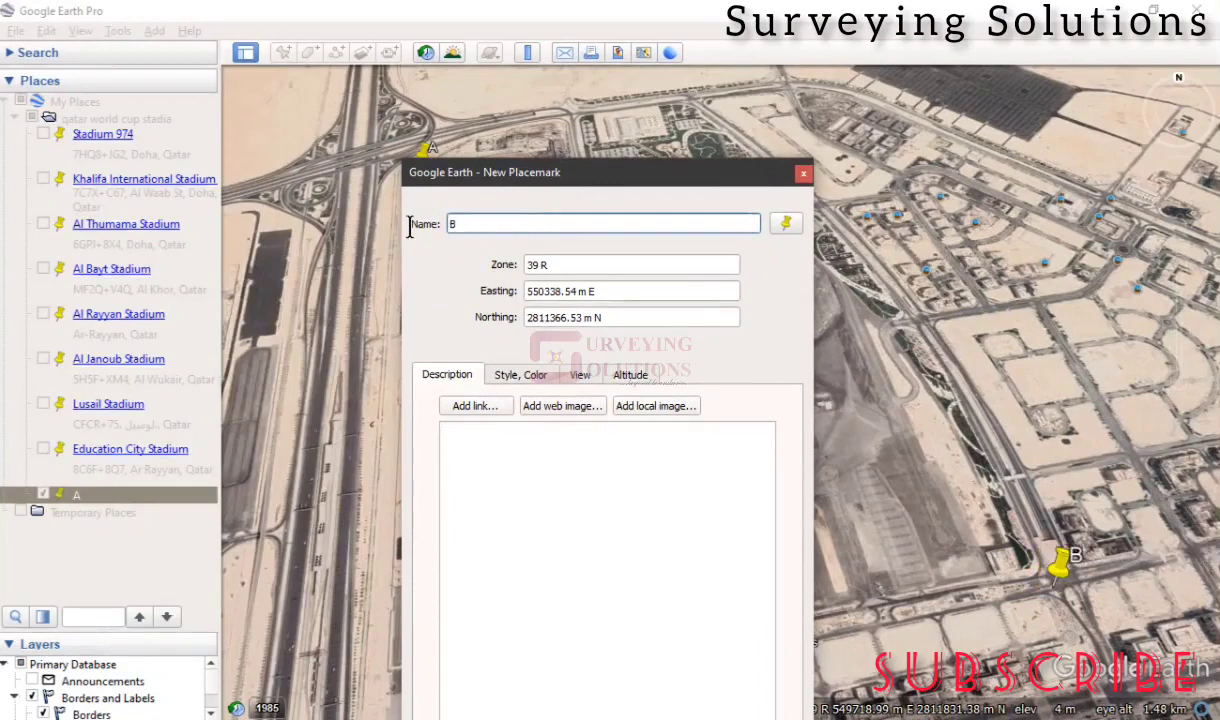
# Copy placemark B's easting, 550338.54 m E, into Notepad under a new heading B
pyautogui.press('Tab')
pyautogui.hotkey('ctrl', 'c')
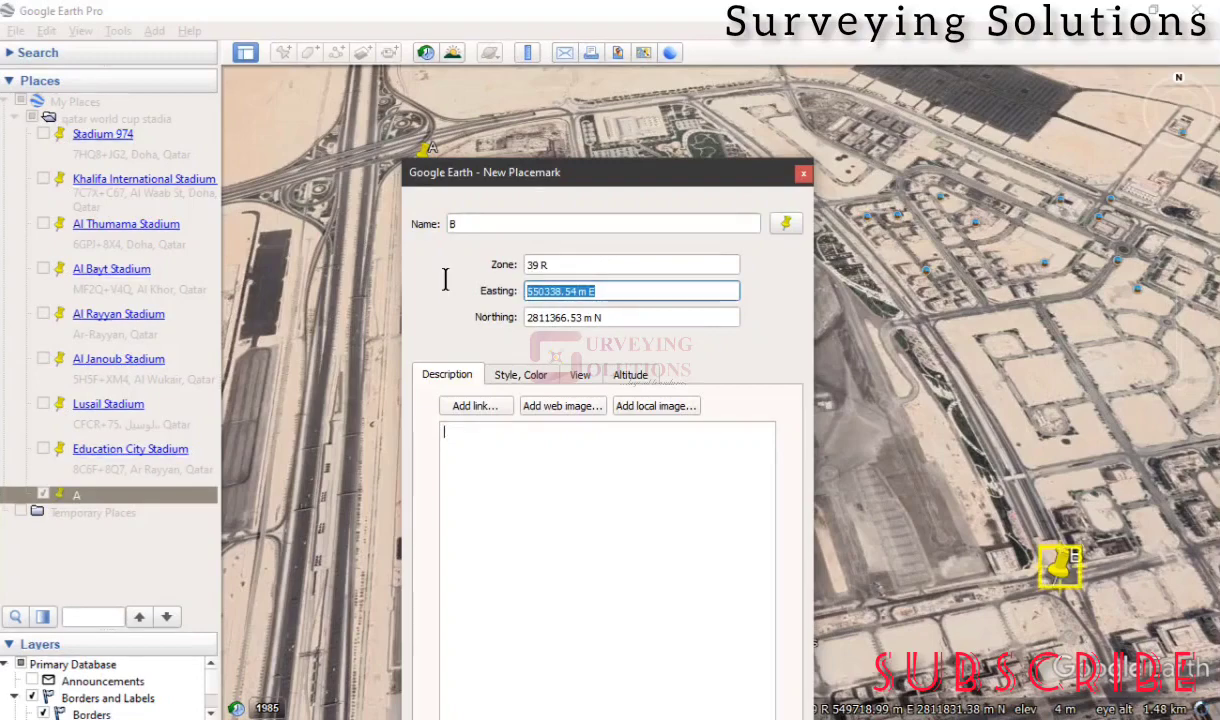
pyautogui.hotkey('alt', 'Tab')
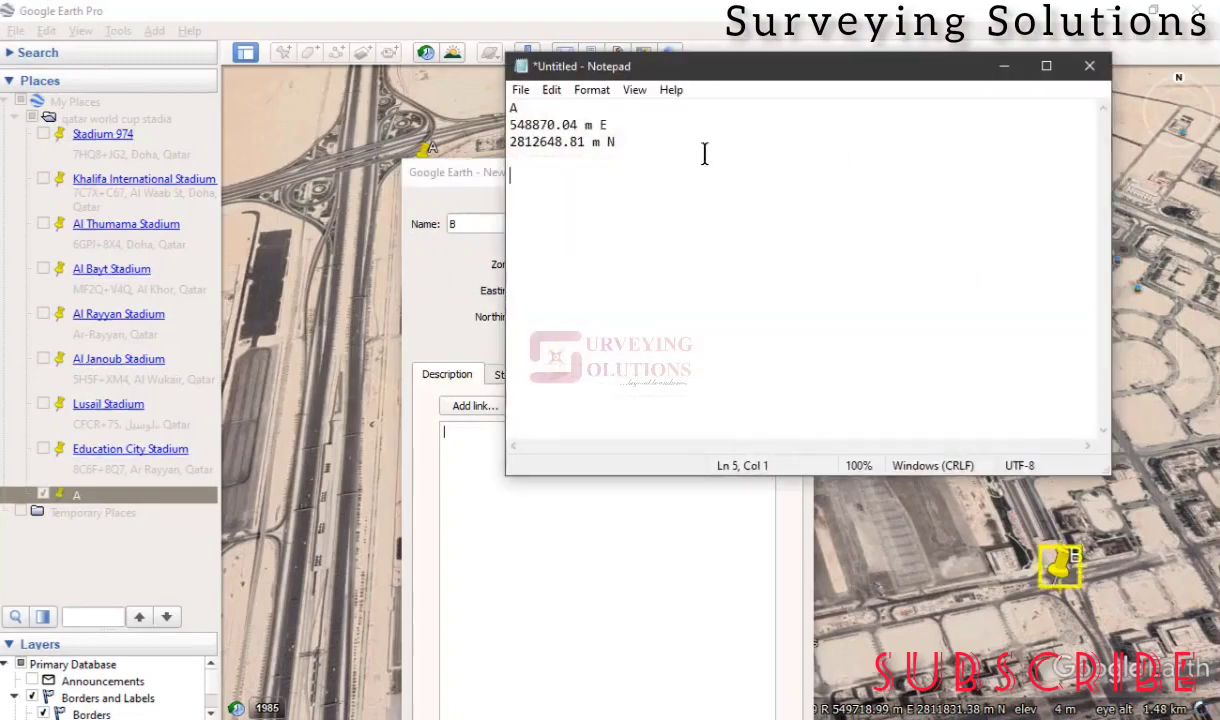
pyautogui.write('B')
pyautogui.press('Return')
pyautogui.hotkey('ctrl', 'v')
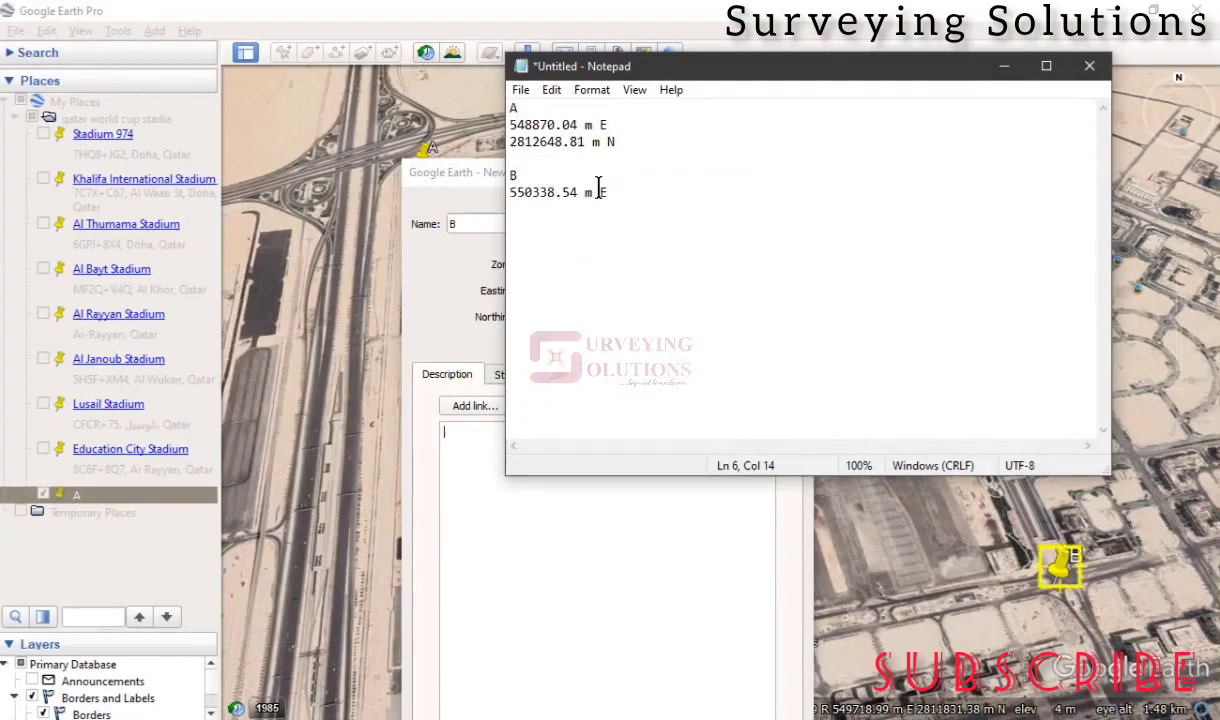
pyautogui.press('Return')
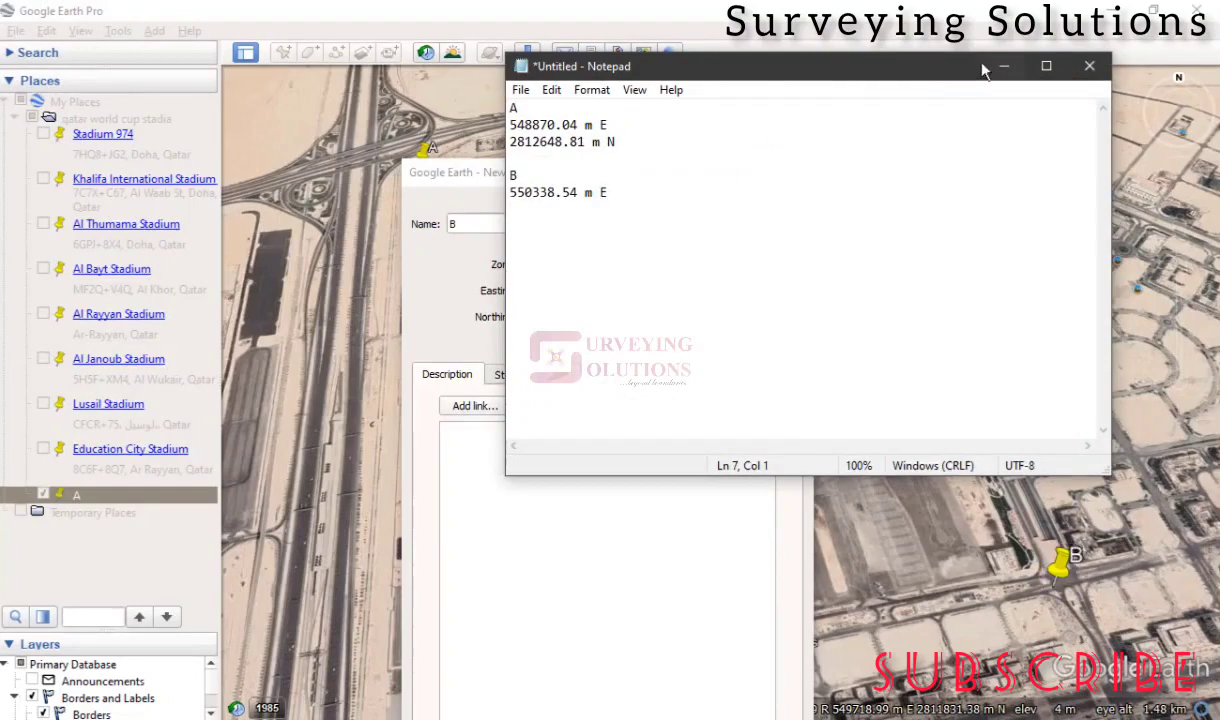
# Copy placemark B's northing, 2811366.53 m N, into Notepad below its easting, and save placemark B
pyautogui.hotkey('alt', 'Tab')
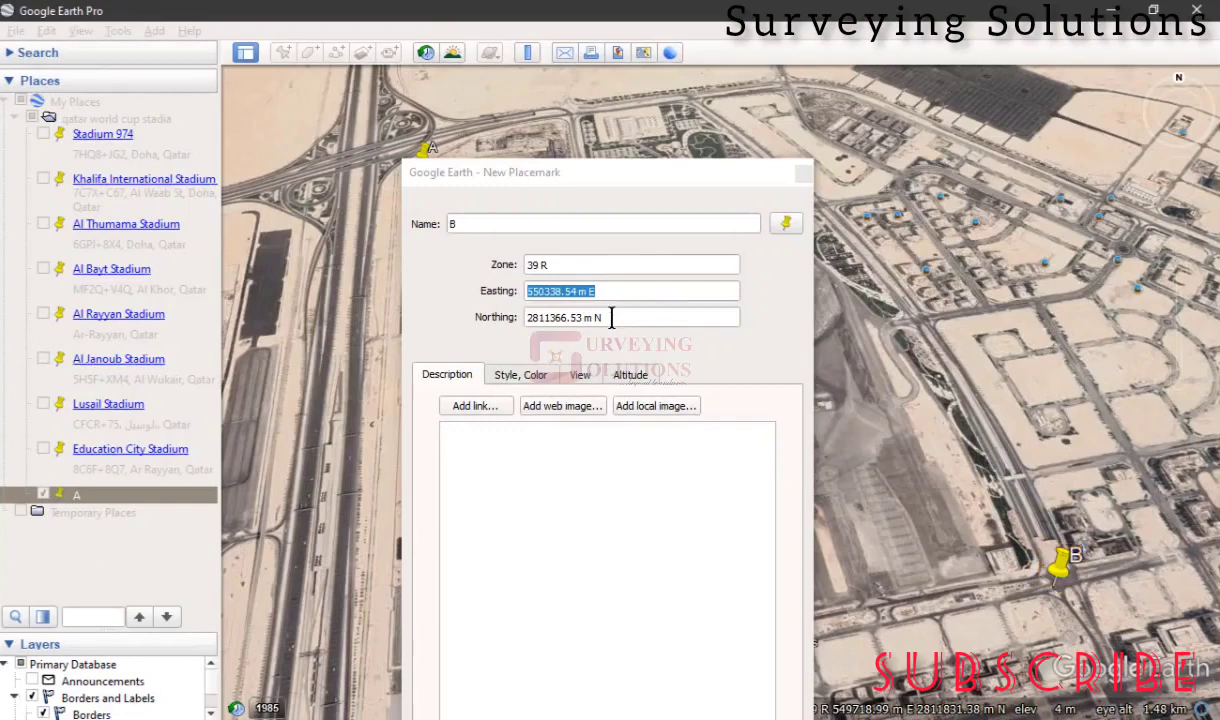
pyautogui.tripleClick(613, 316)
pyautogui.hotkey('ctrl', 'c')
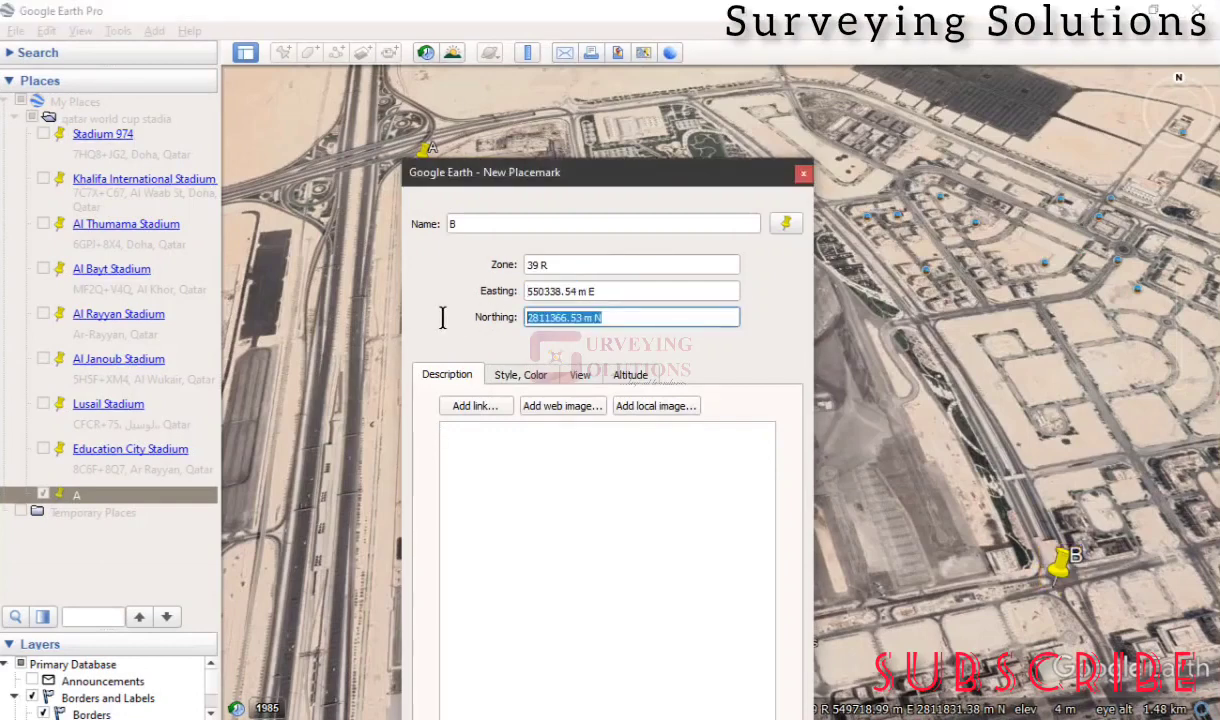
pyautogui.hotkey('alt', 'Tab')
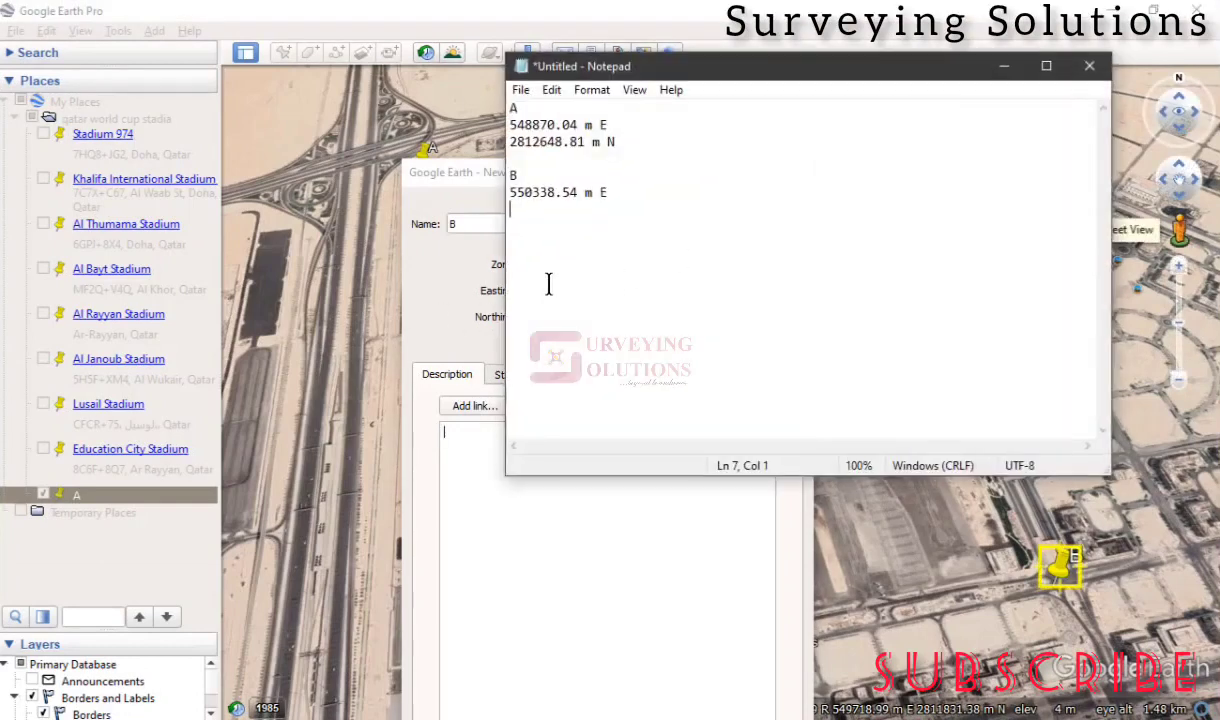
pyautogui.hotkey('ctrl', 'v')
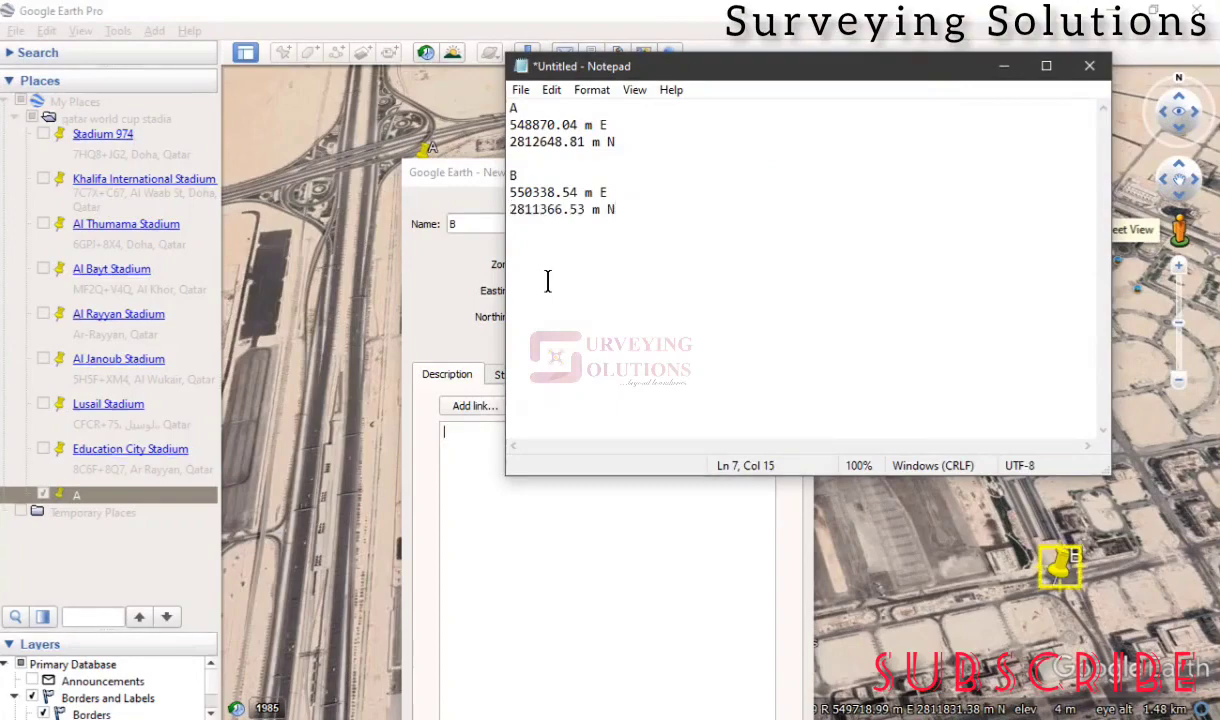
pyautogui.click(1004, 67)
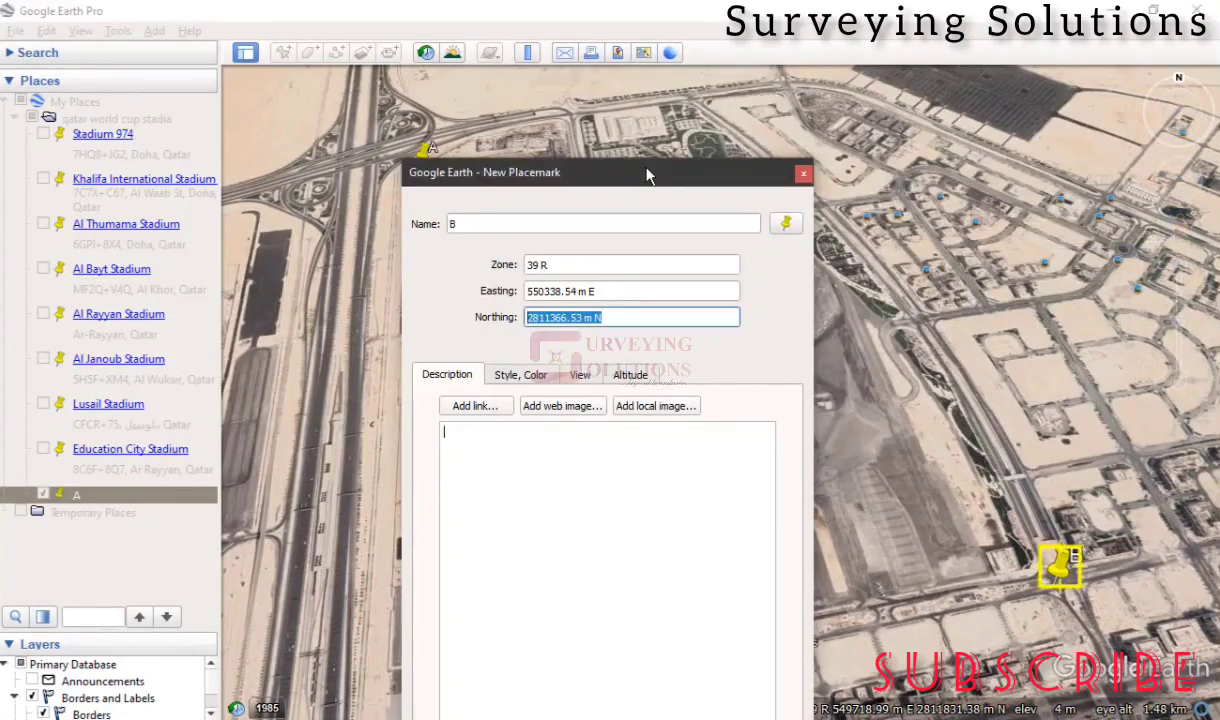
pyautogui.moveTo(620, 170); pyautogui.dragTo(623, 114)
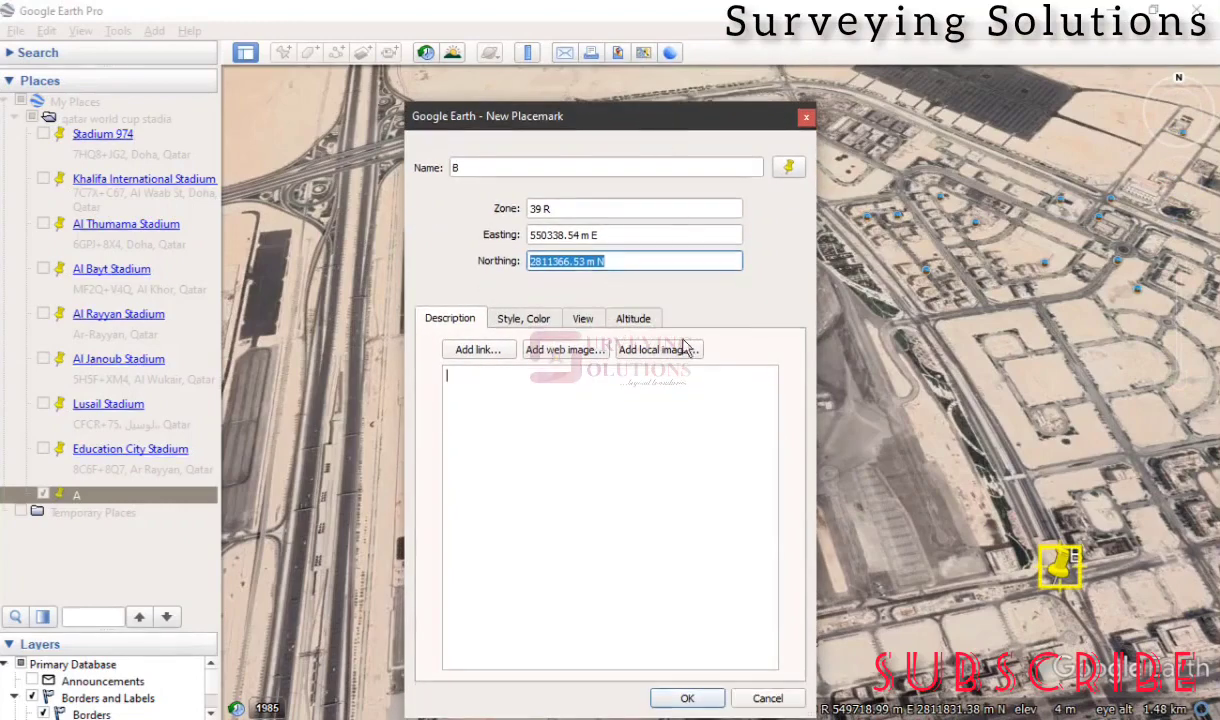
pyautogui.click(687, 699)
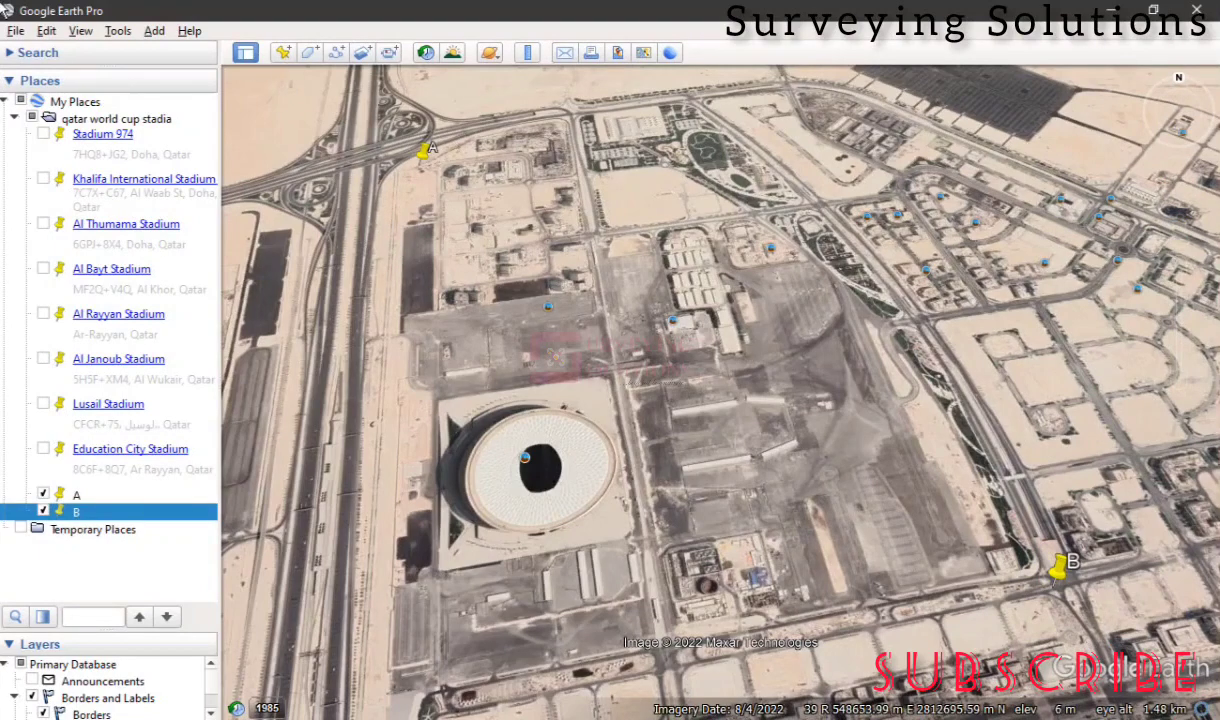
# Frame placemarks A and B together in the map view and reset its tilt and compass
pyautogui.click(81, 32)
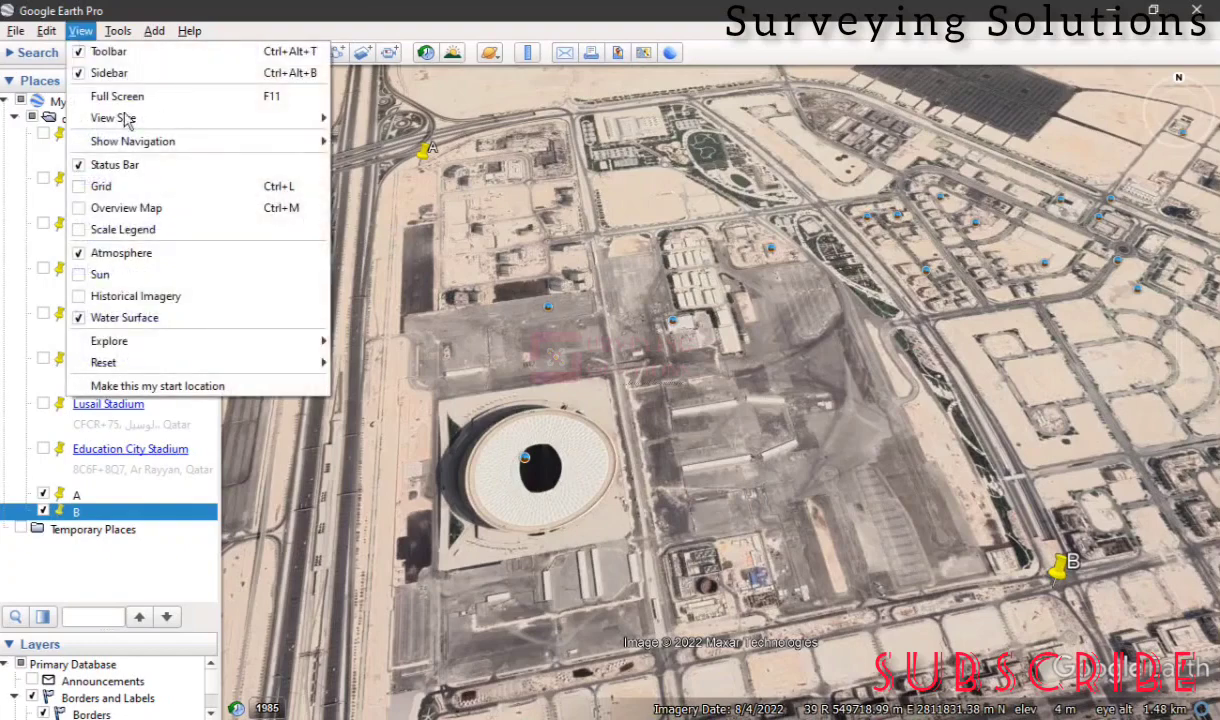
pyautogui.moveTo(190, 364)
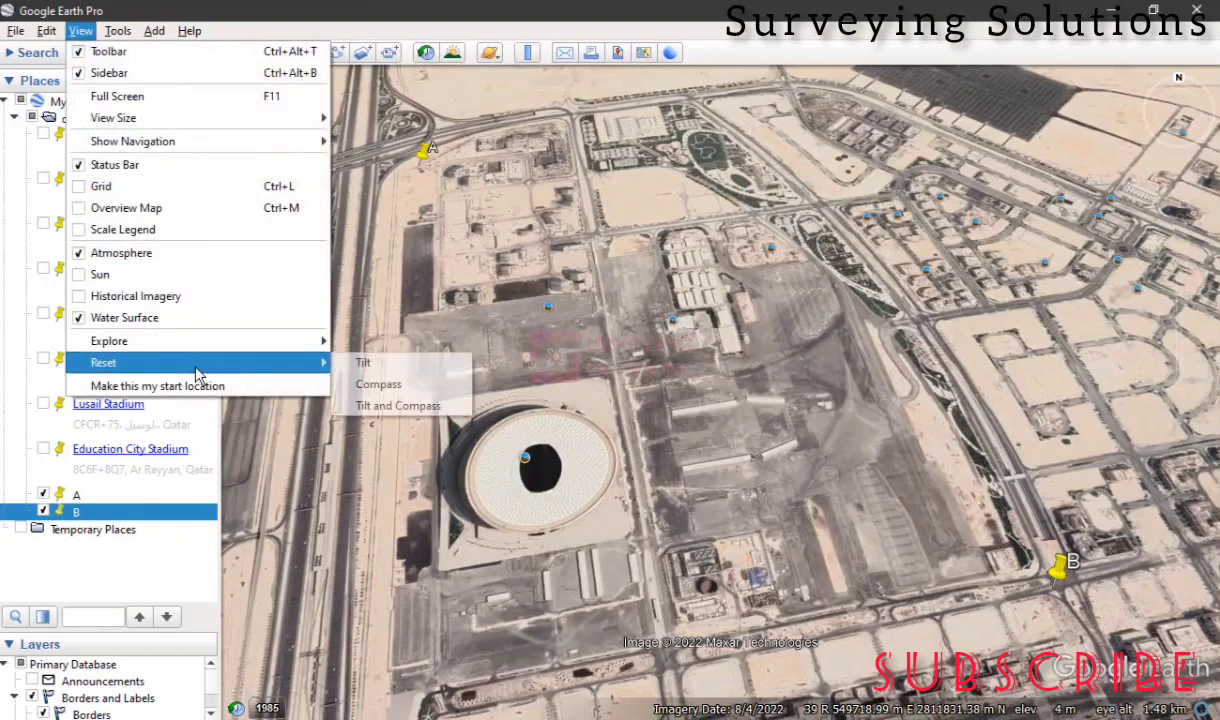
pyautogui.click(393, 406)
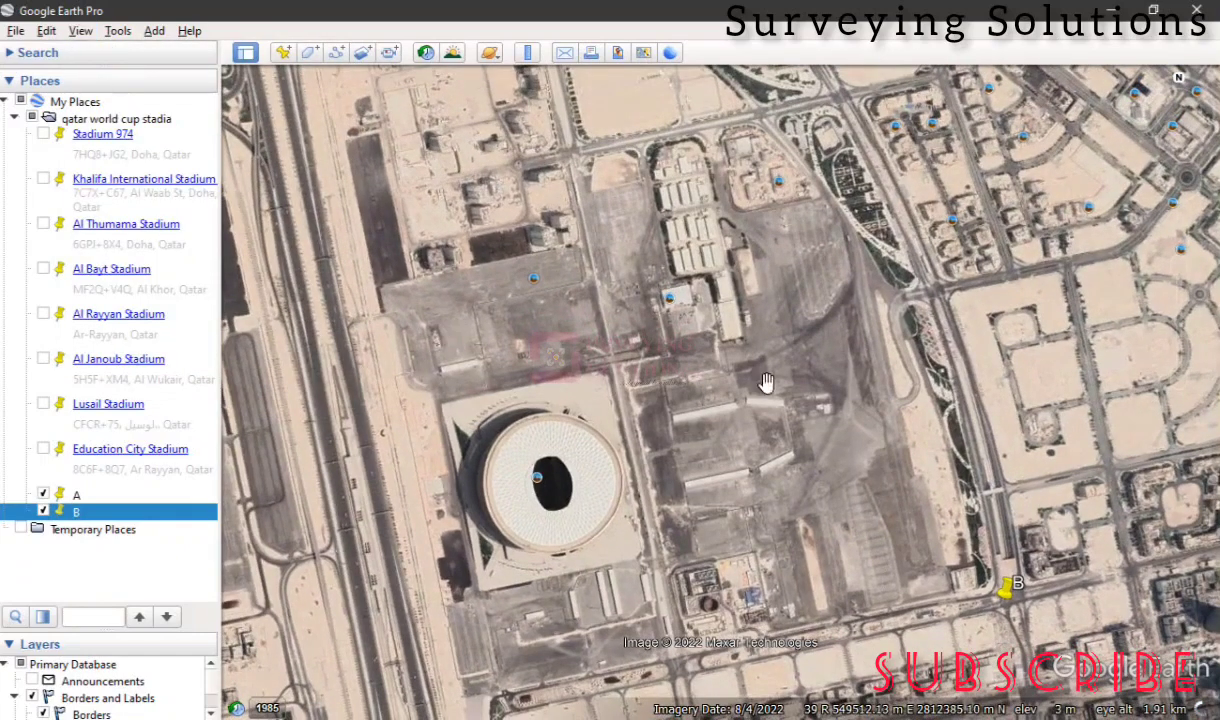
pyautogui.moveTo(1172, 100)
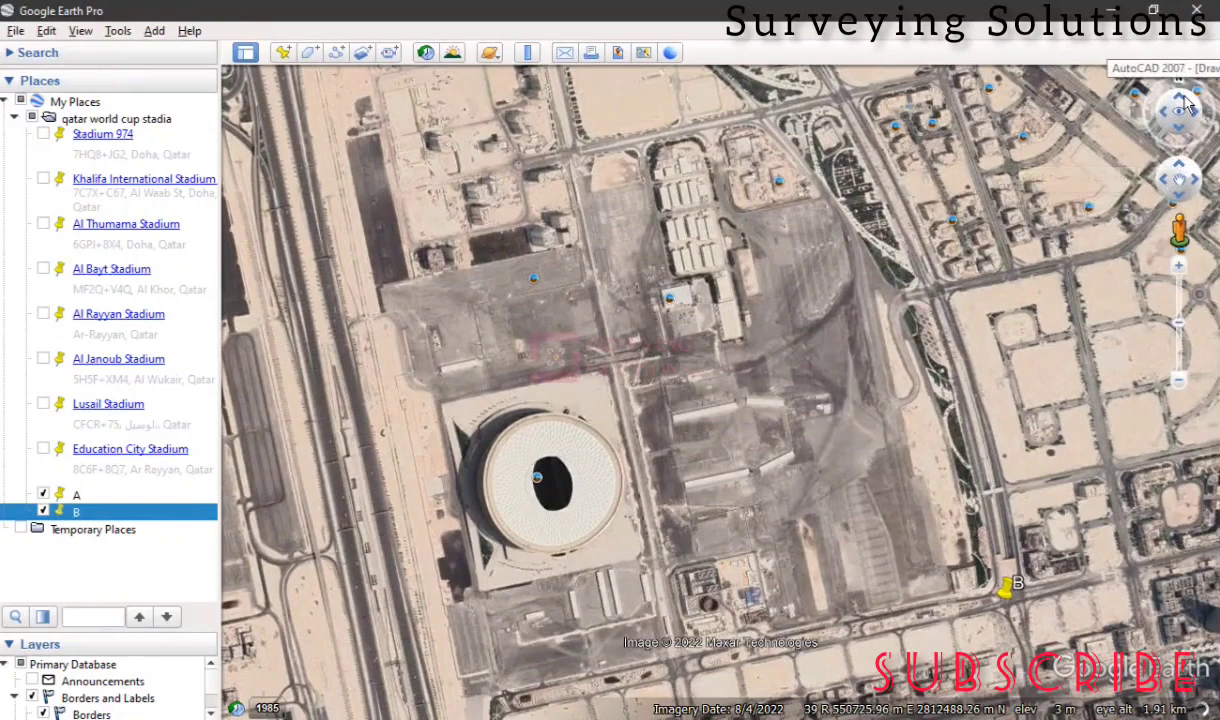
pyautogui.click(1183, 103)
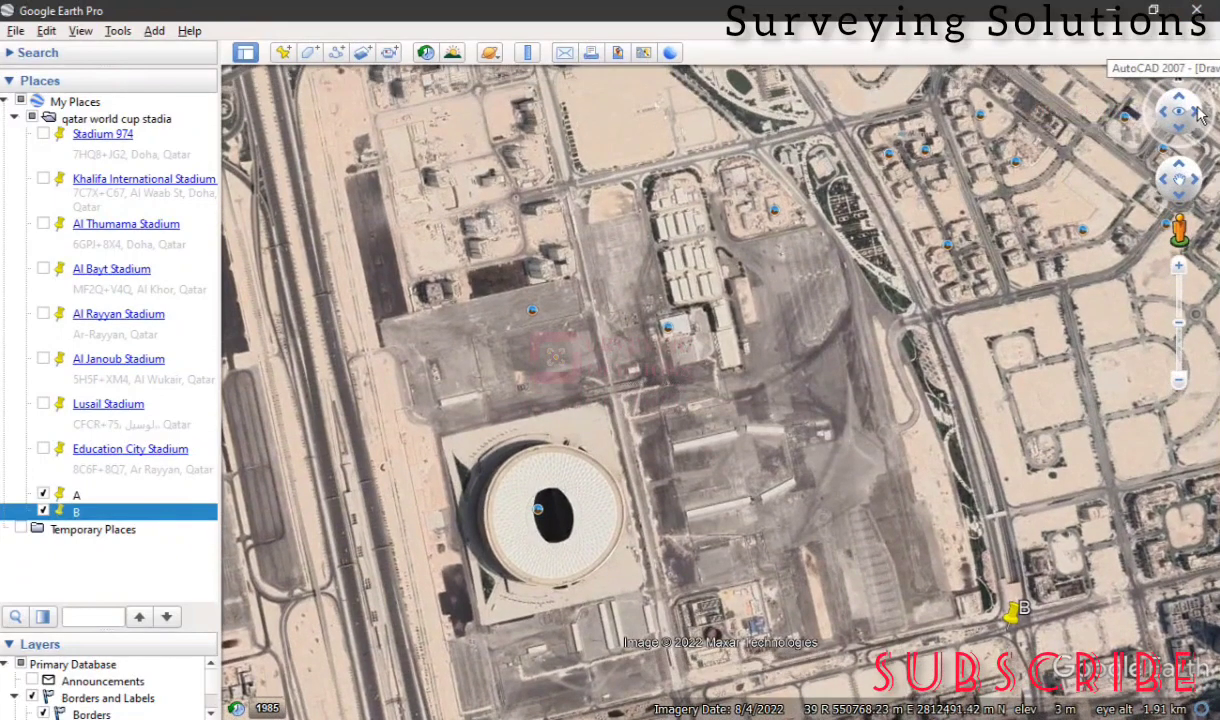
pyautogui.scroll(-1, 747, 237)
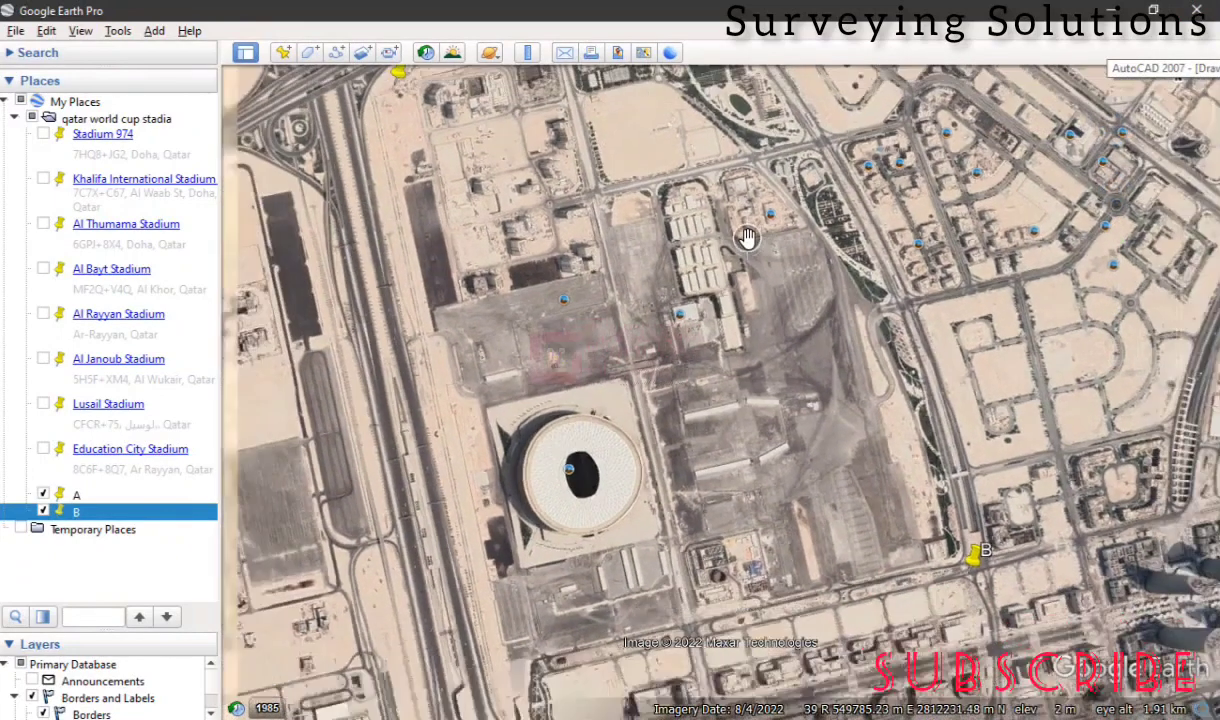
pyautogui.moveTo(815, 245); pyautogui.dragTo(770, 280)
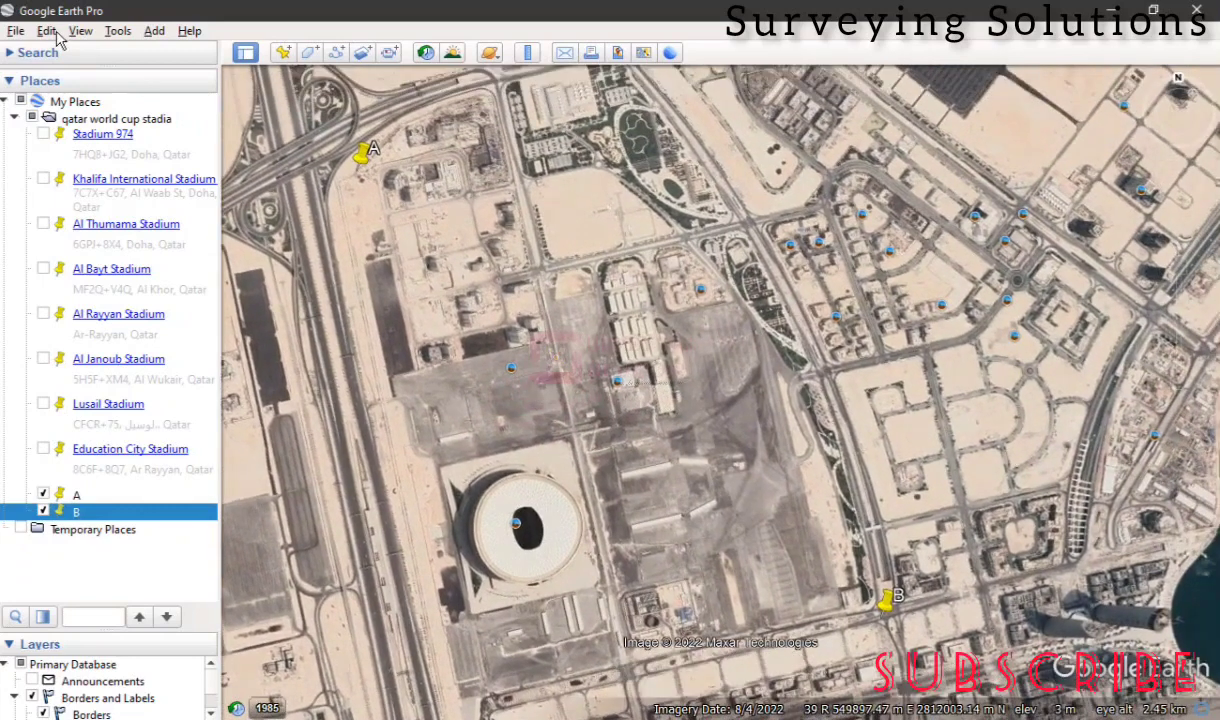
pyautogui.click(55, 33)
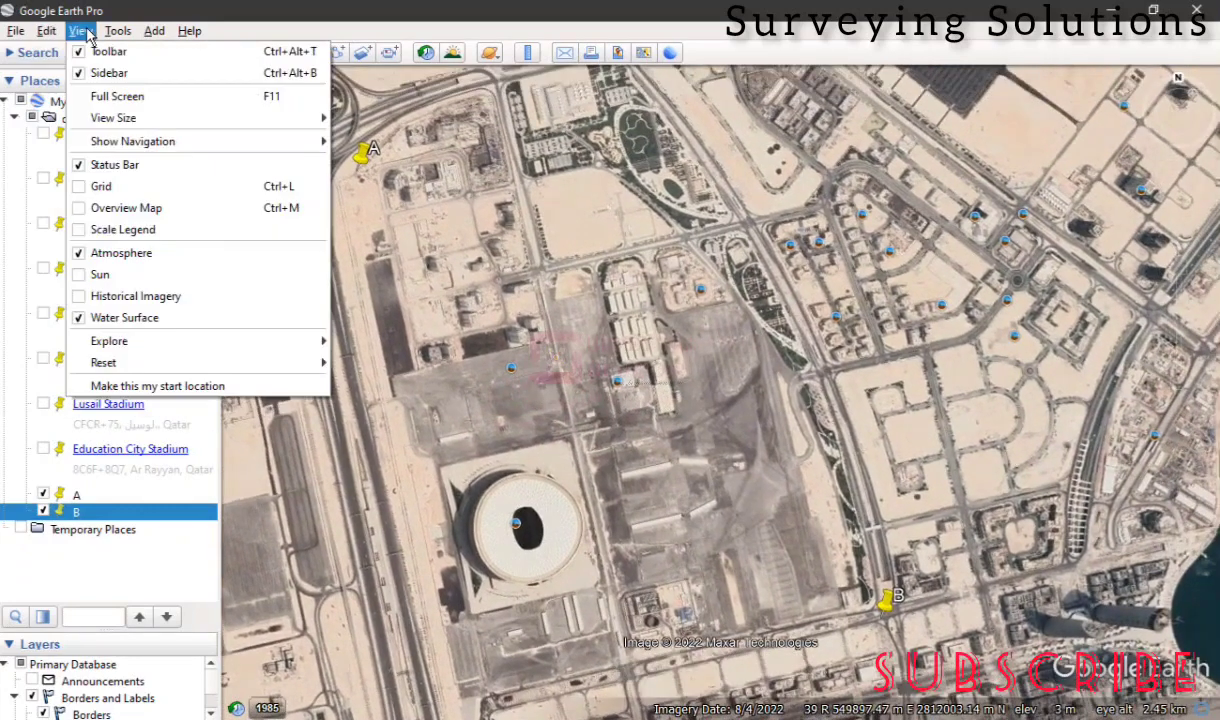
pyautogui.moveTo(239, 360)
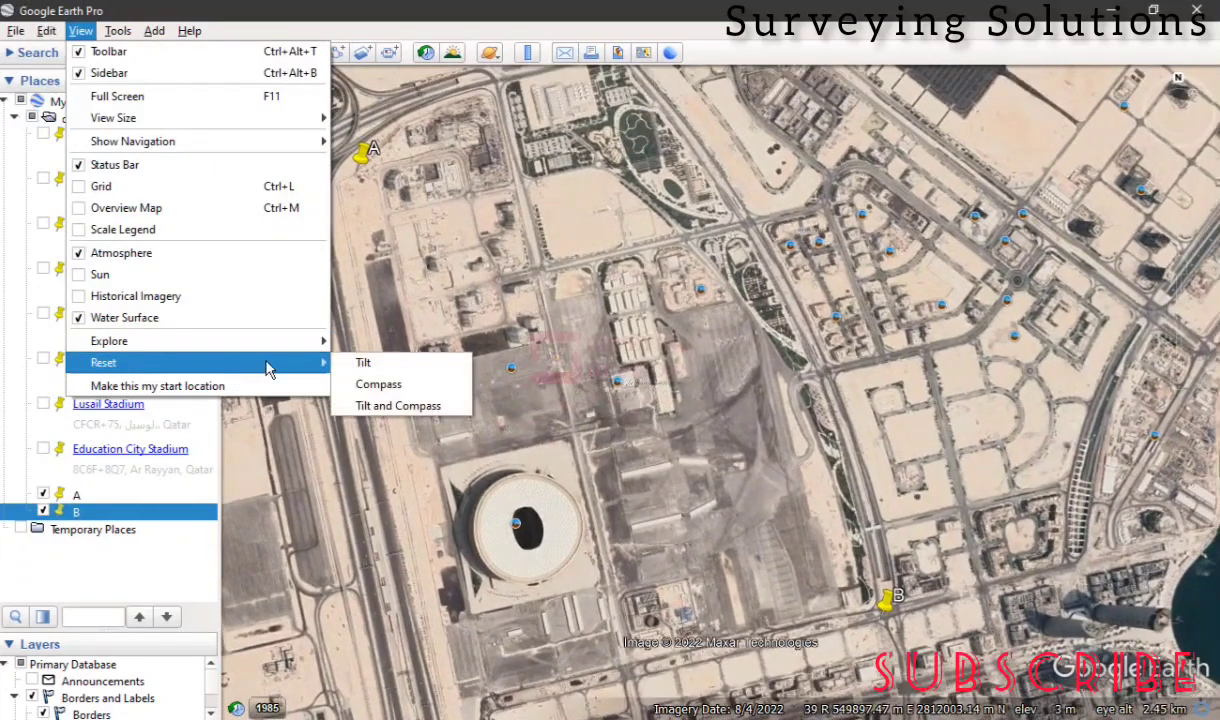
pyautogui.click(412, 406)
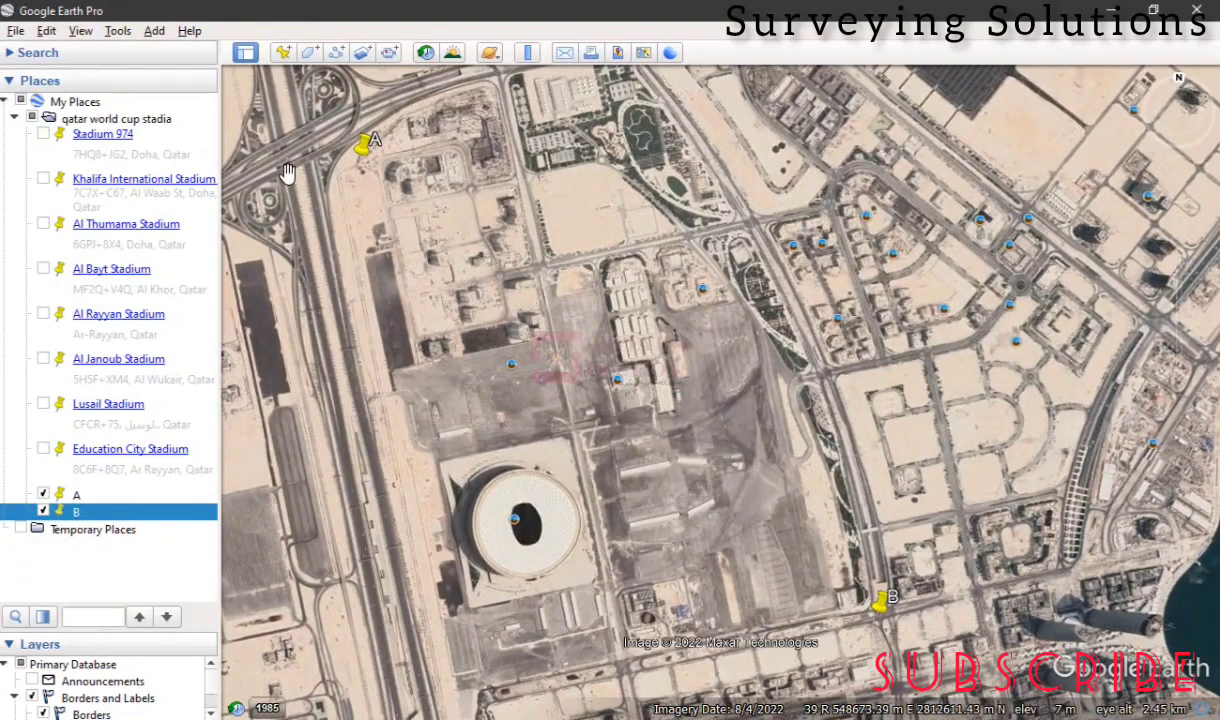
# Start saving the current map view as an image
pyautogui.click(16, 31)
pyautogui.moveTo(40, 75)
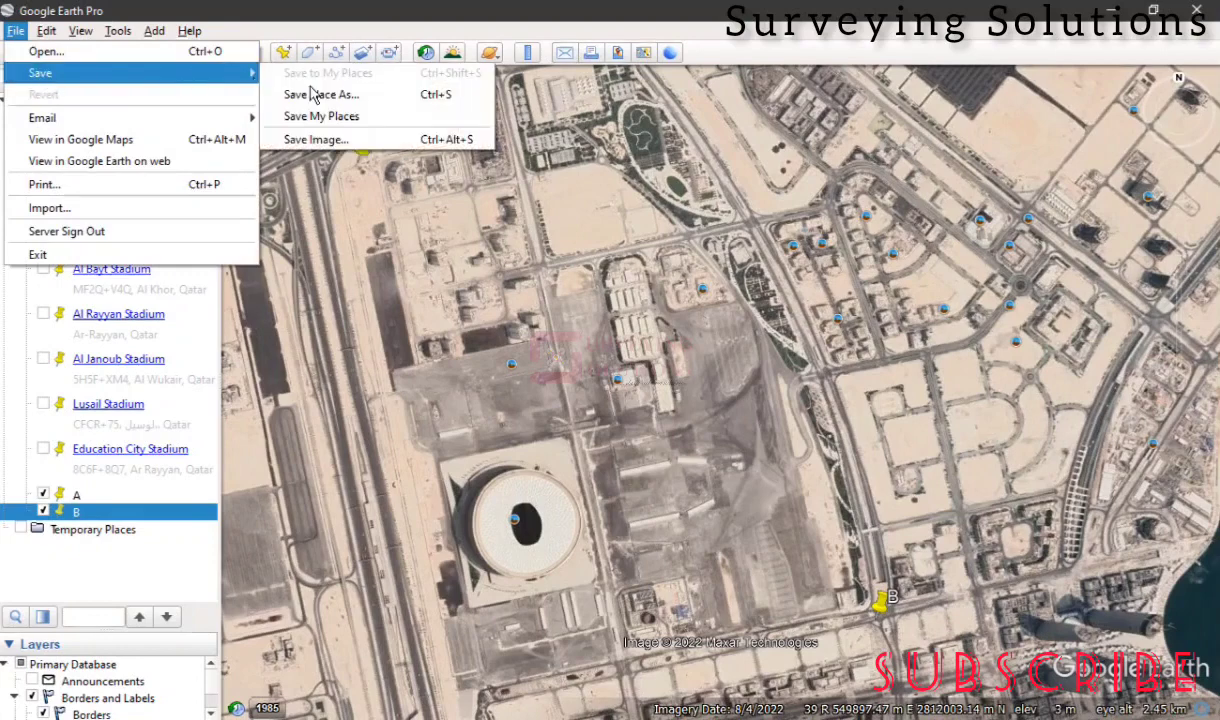
pyautogui.click(388, 145)
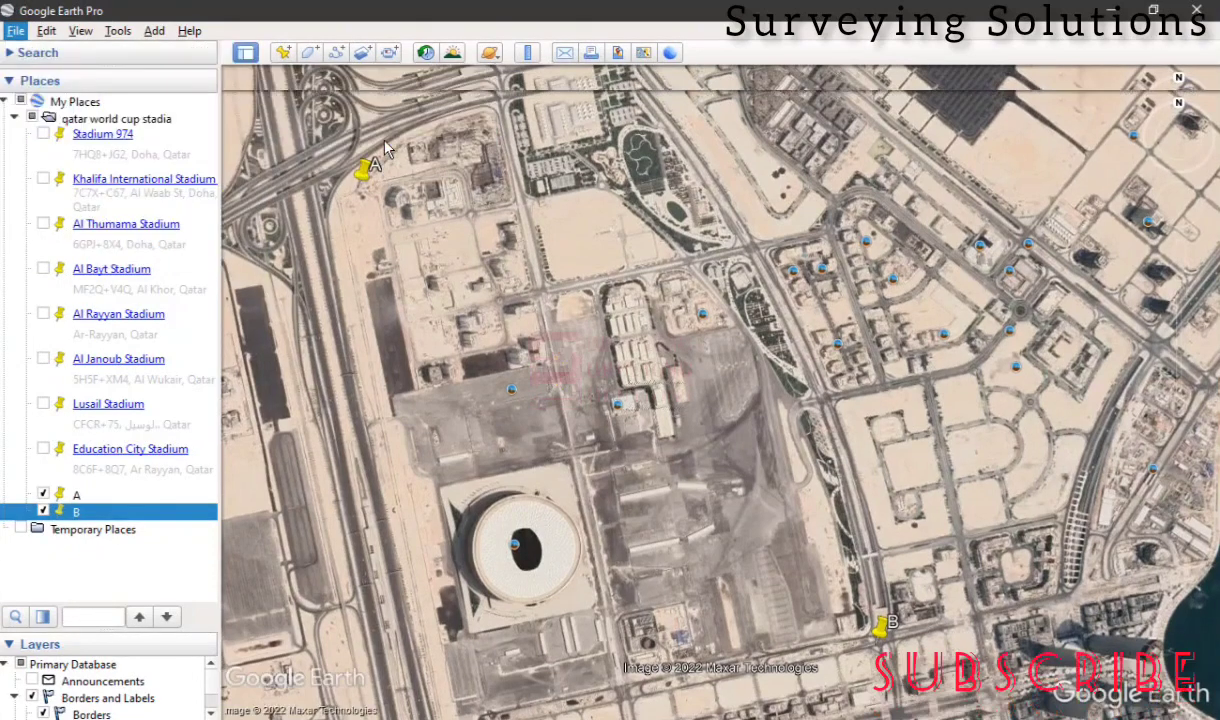
# Show the title and description, legend, scale, compass and HTML area on the map image
pyautogui.click(283, 82)
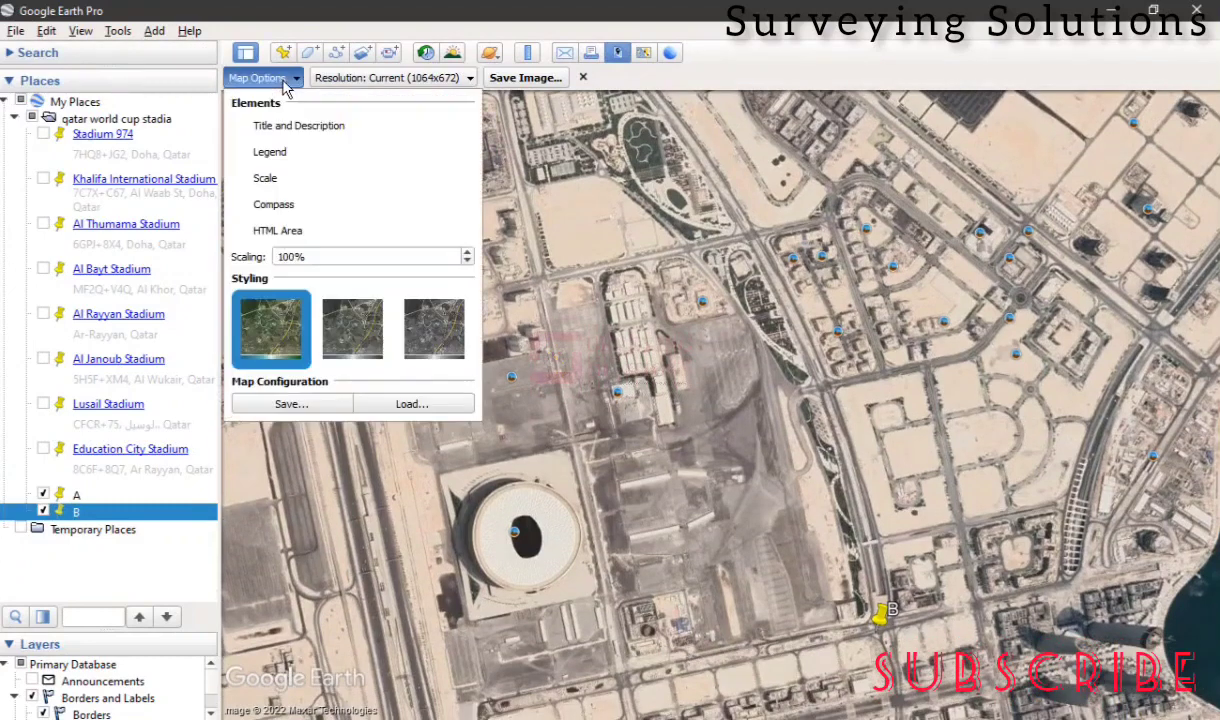
pyautogui.click(267, 127)
pyautogui.click(262, 78)
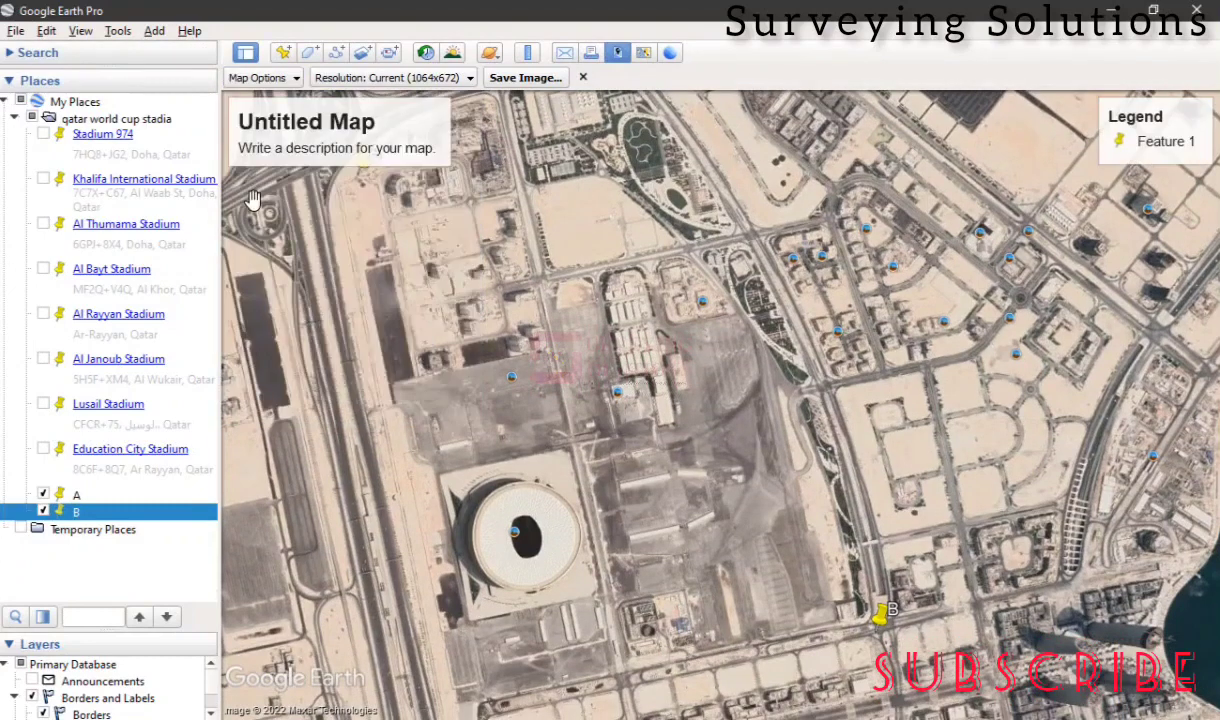
pyautogui.click(268, 80)
pyautogui.click(266, 205)
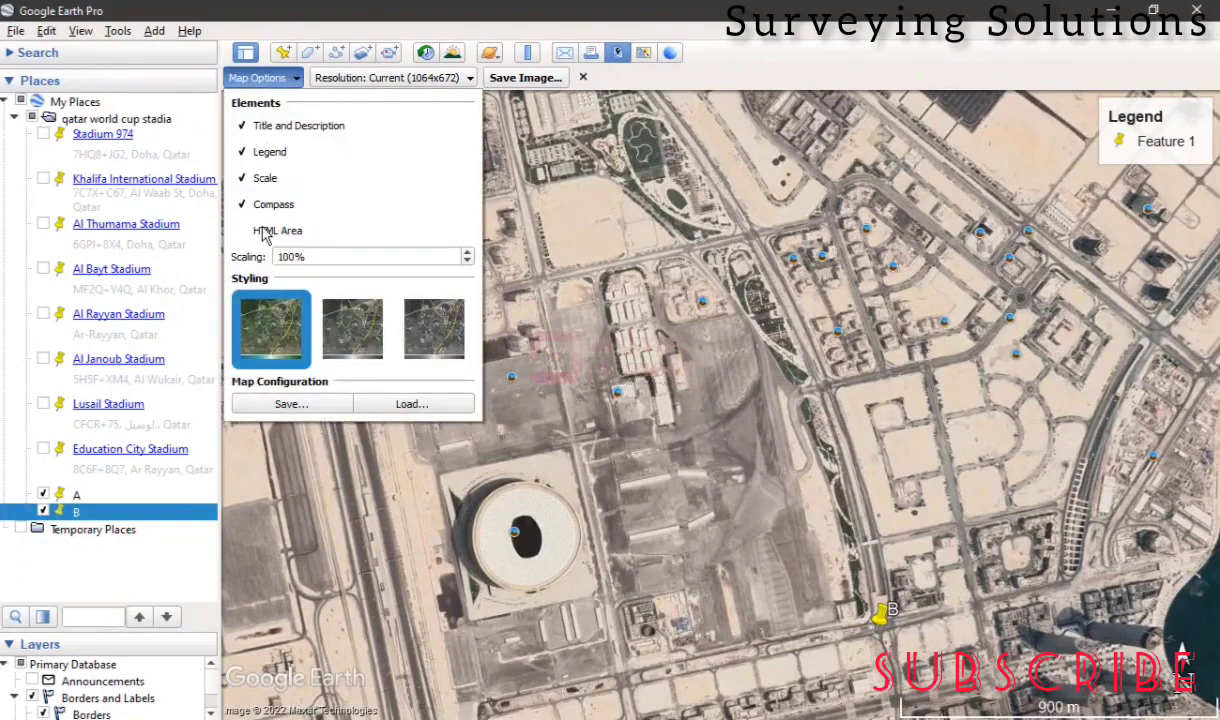
pyautogui.click(265, 232)
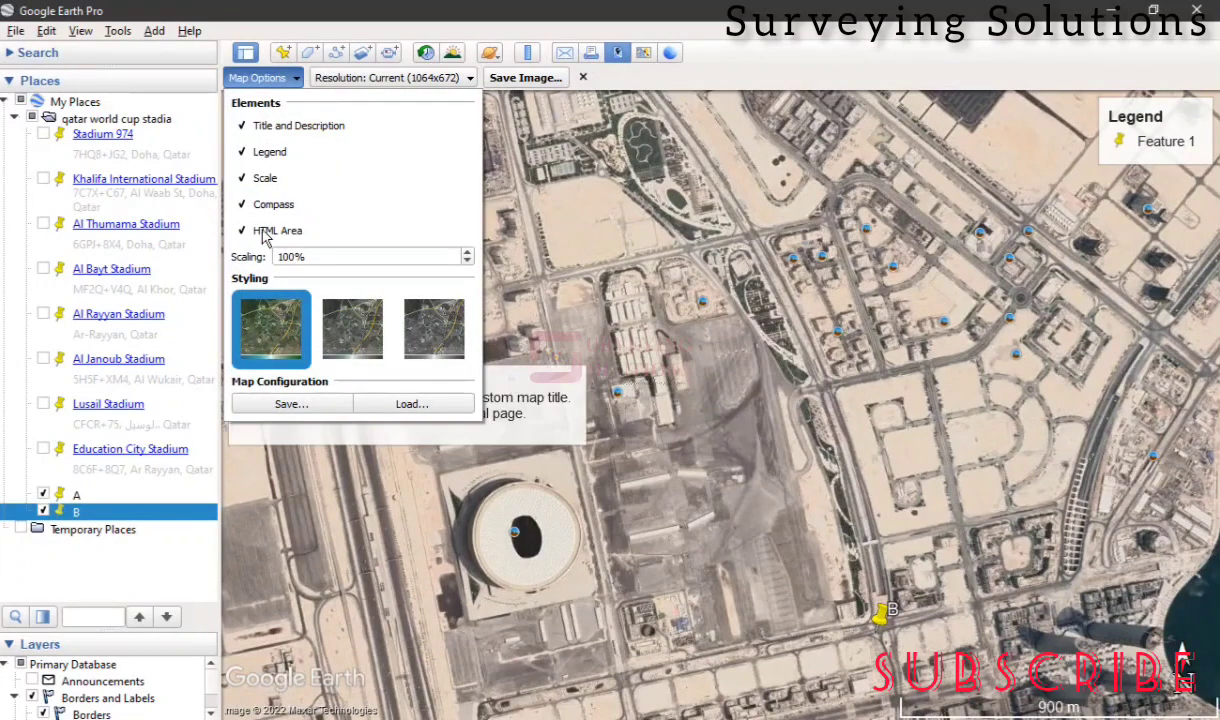
# Hide the HTML area, compass, scale, legend, and title and description from the map image
pyautogui.click(265, 231)
pyautogui.click(258, 204)
pyautogui.click(256, 178)
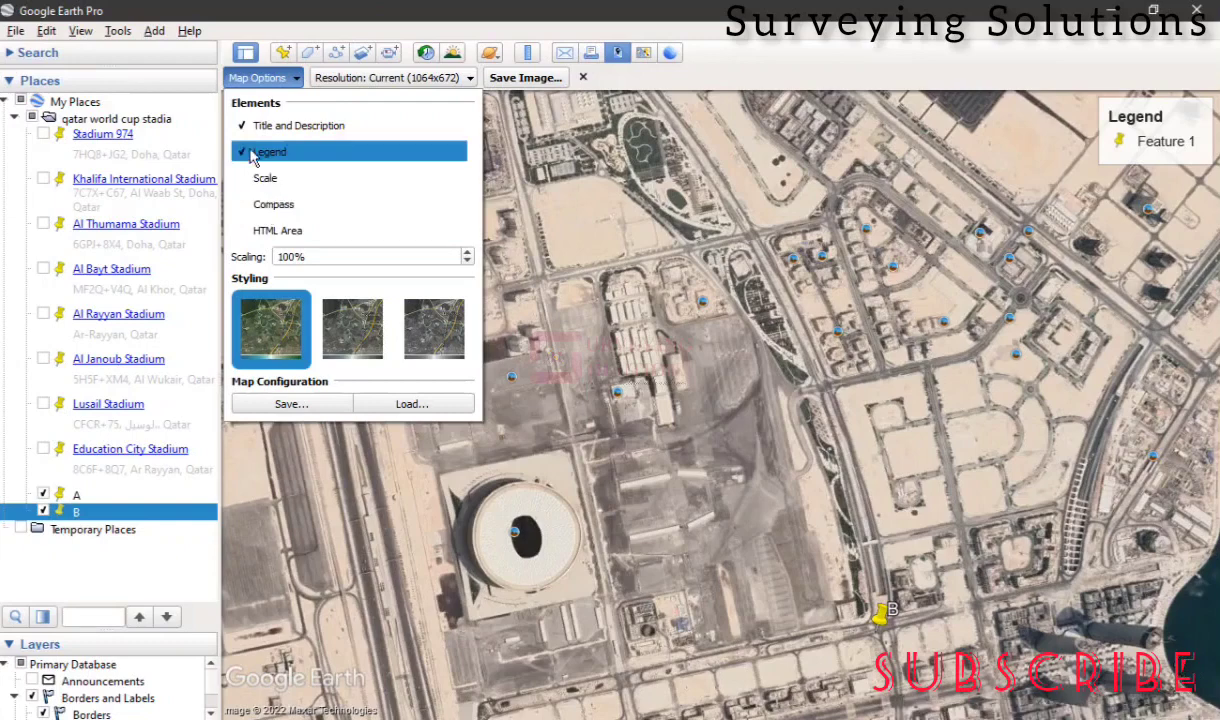
pyautogui.click(254, 153)
pyautogui.click(252, 125)
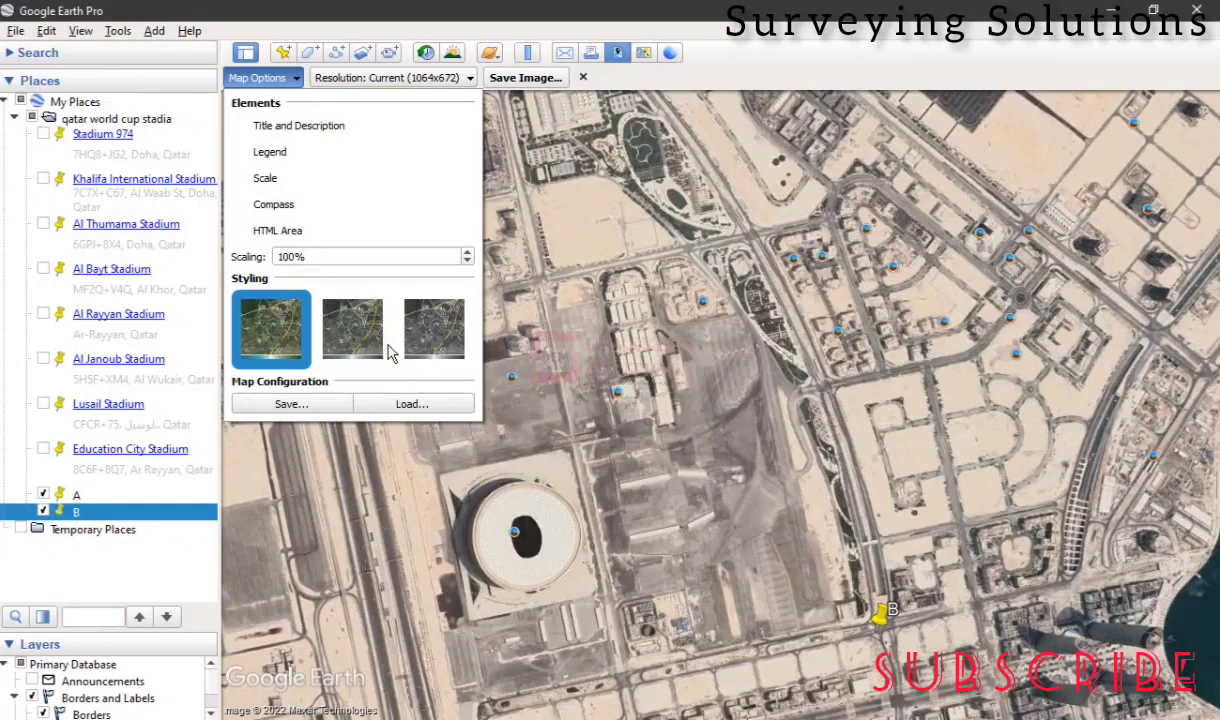
# Save the map image at the current 1064x672 resolution as a JPEG named TTTTTTT in the GE 2 CAD folder
pyautogui.click(392, 80)
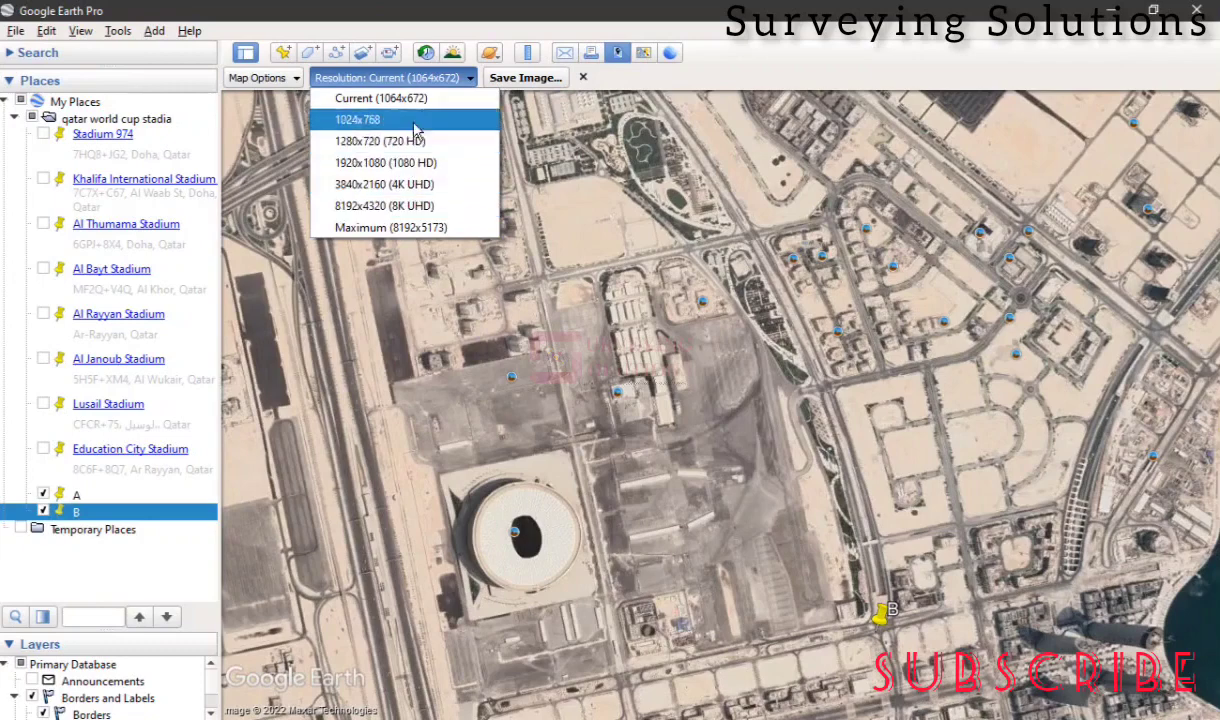
pyautogui.click(401, 92)
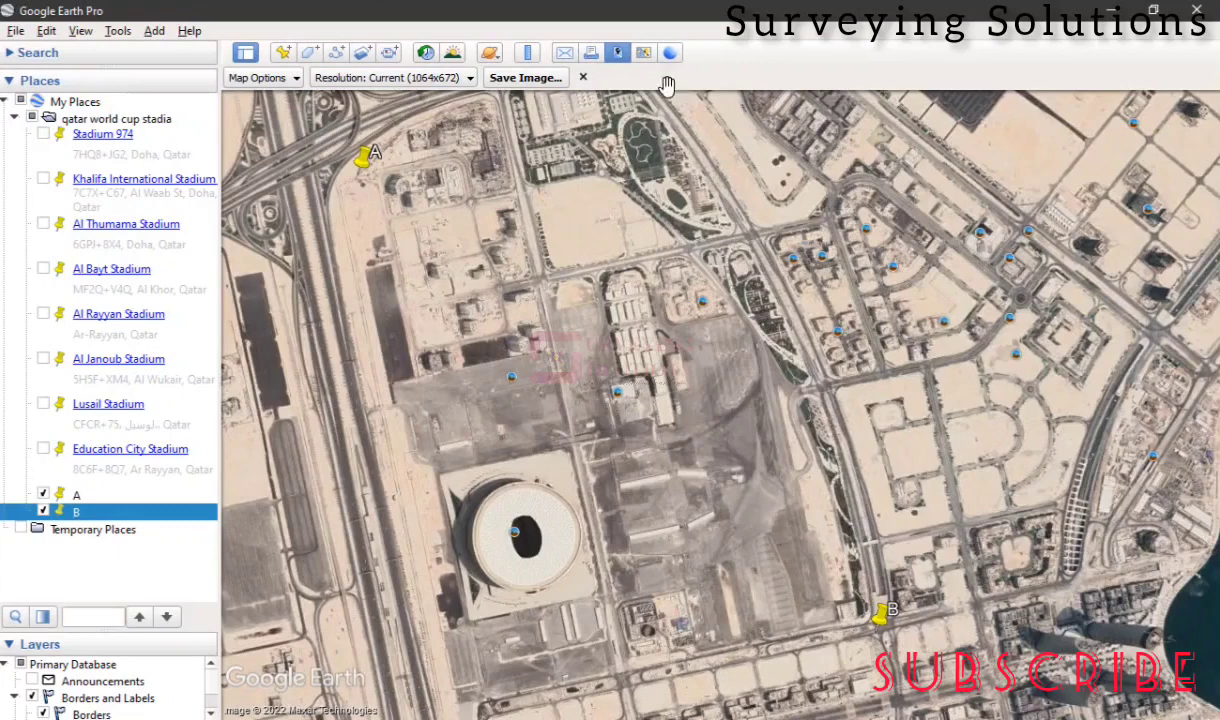
pyautogui.click(545, 84)
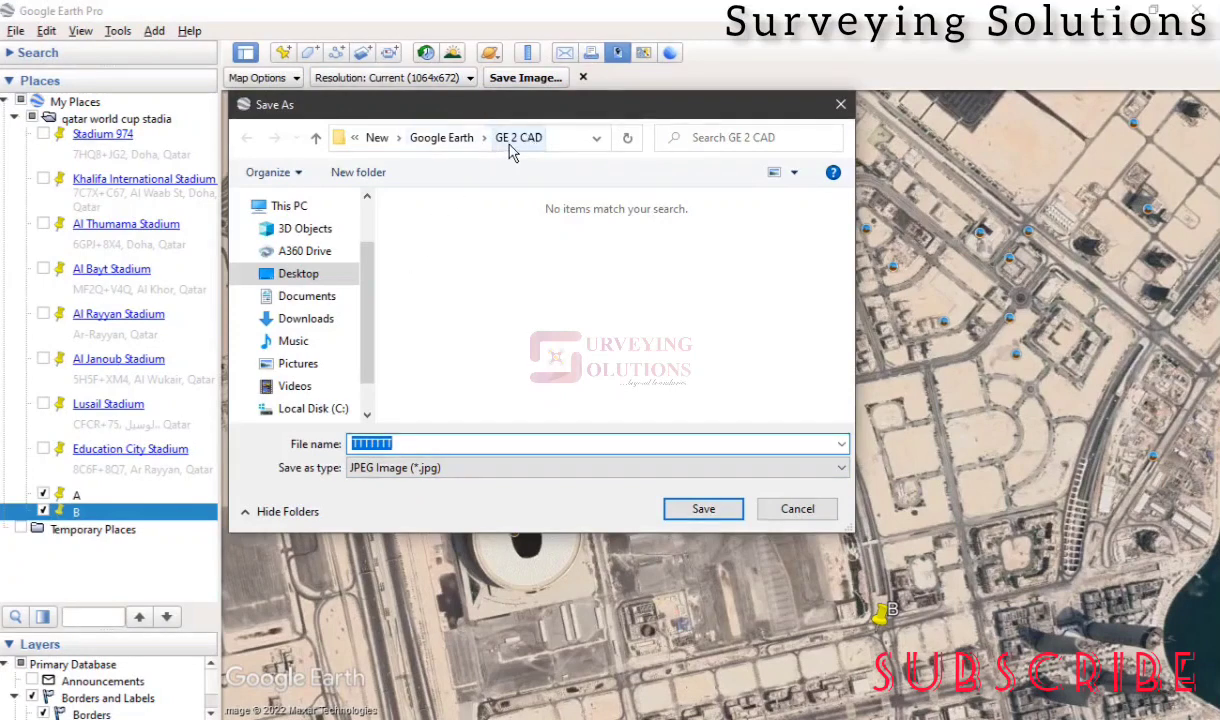
pyautogui.click(399, 444)
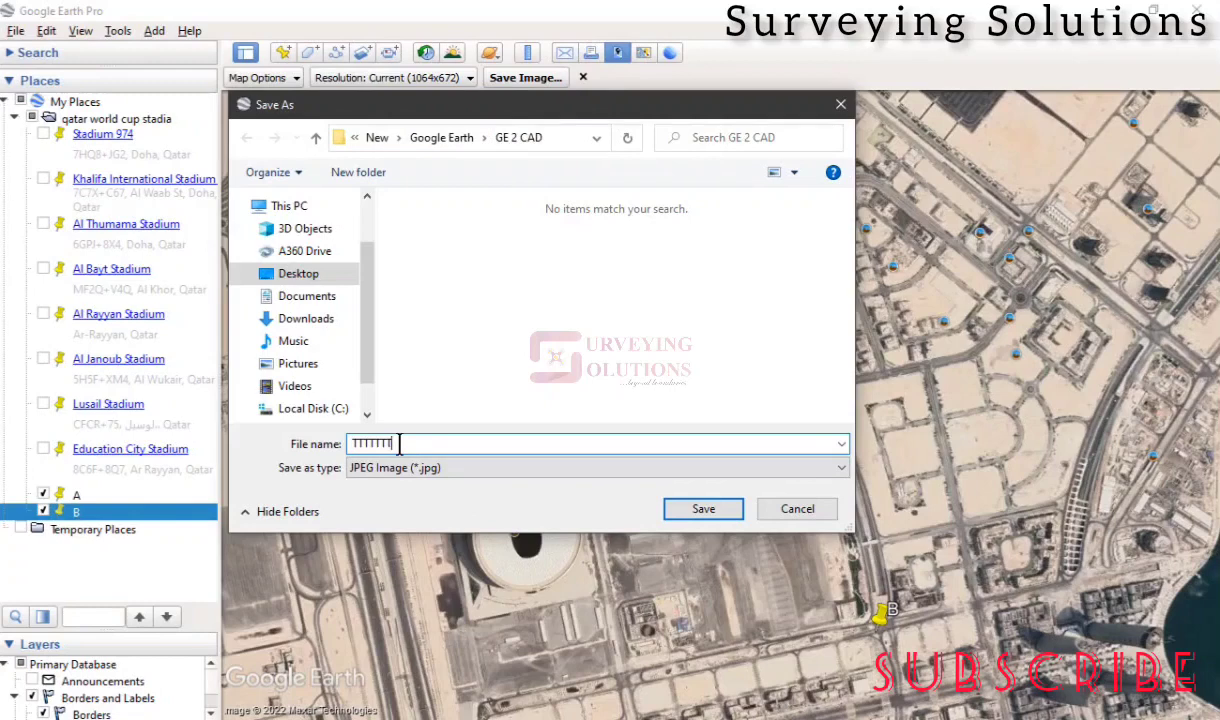
pyautogui.click(704, 510)
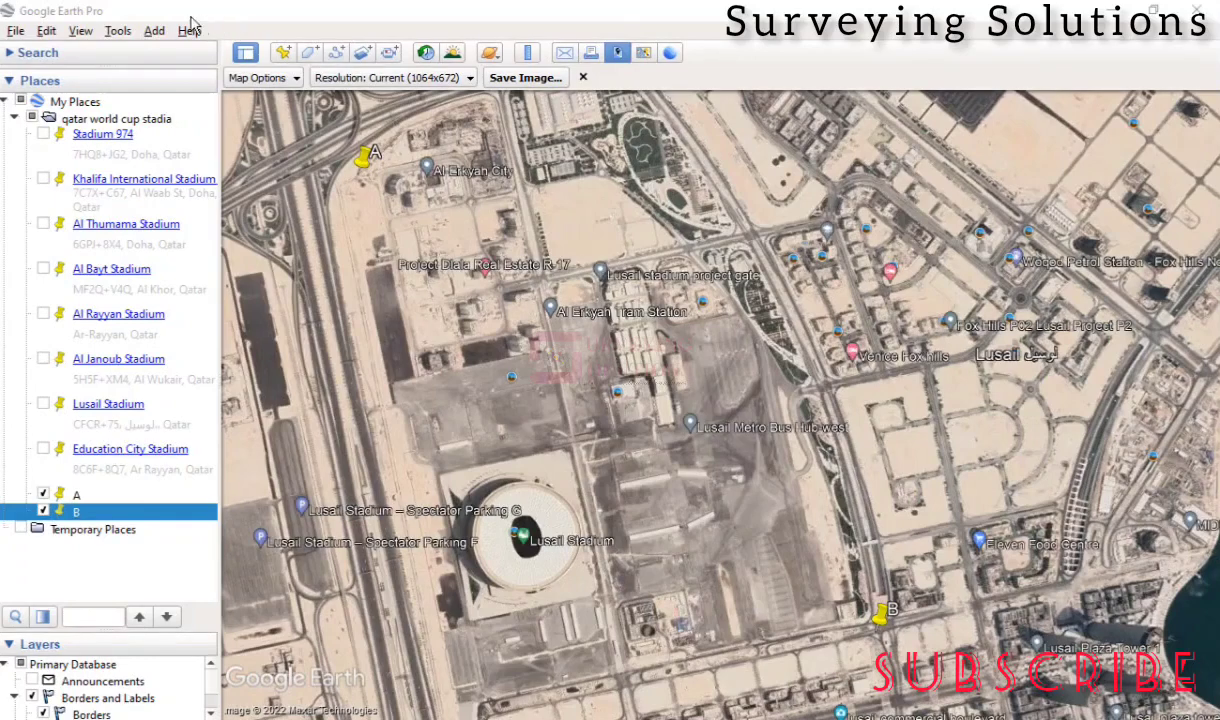
# Review the coordinate display format and measurement units in the 3D view options, and apply them
pyautogui.click(118, 32)
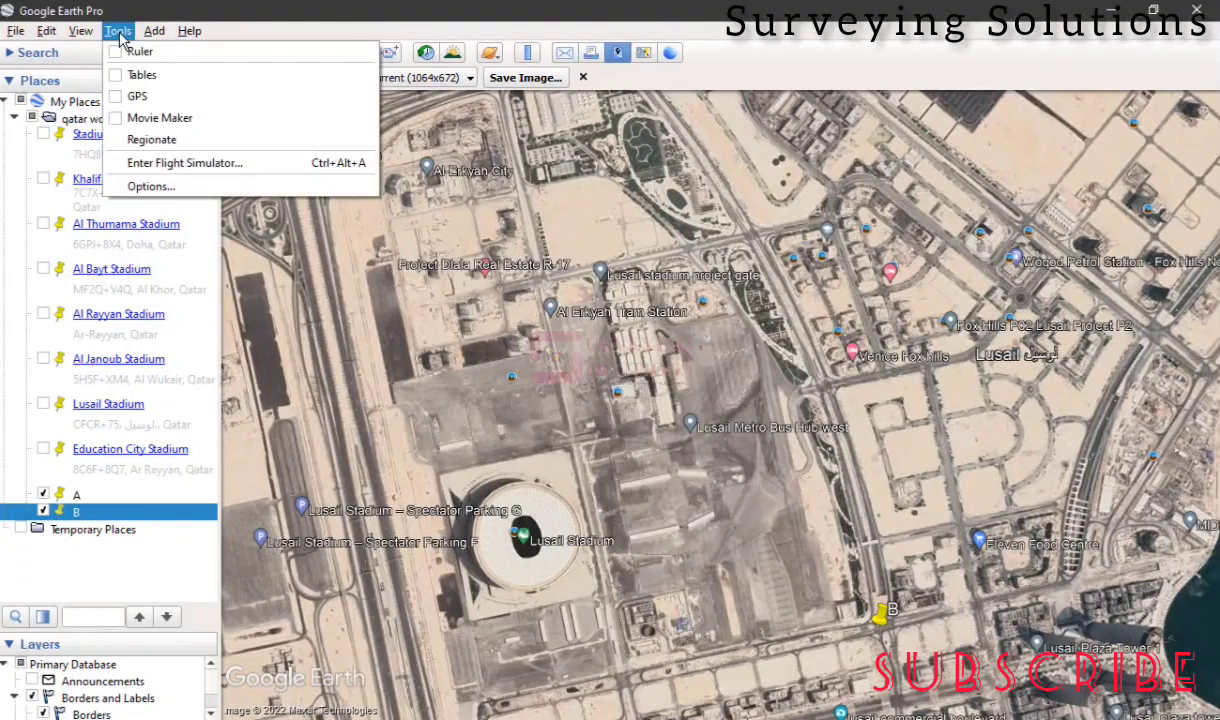
pyautogui.click(166, 188)
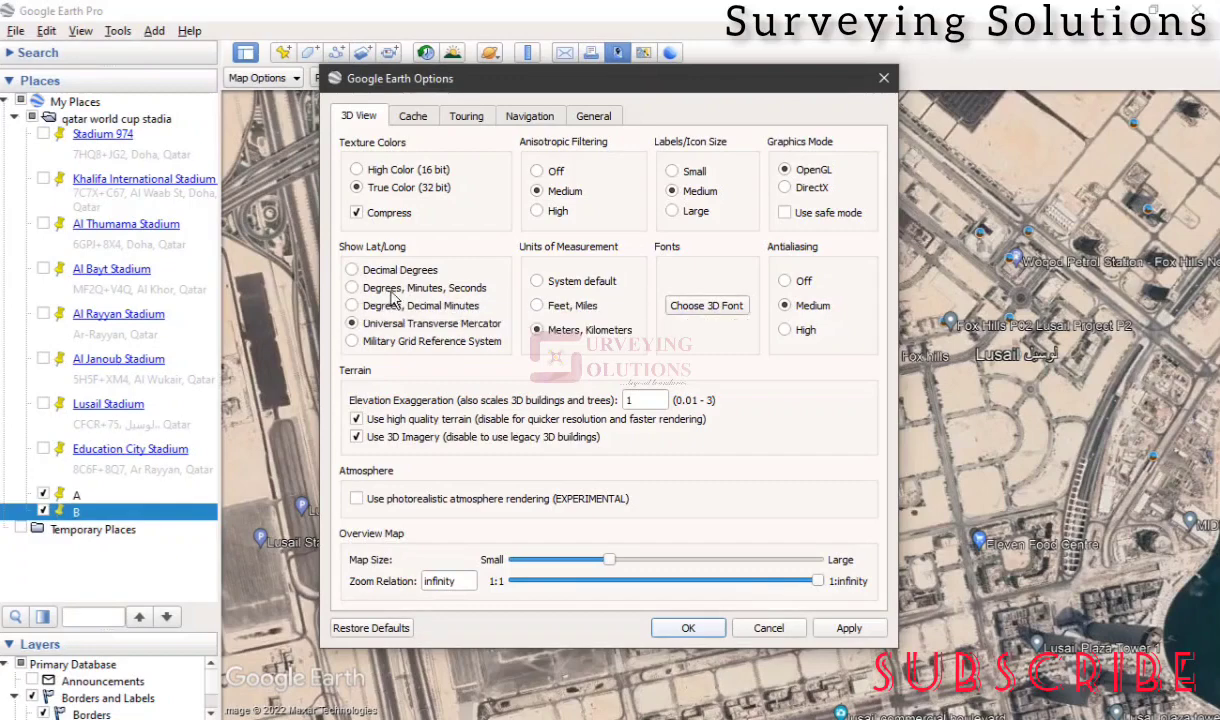
pyautogui.click(883, 77)
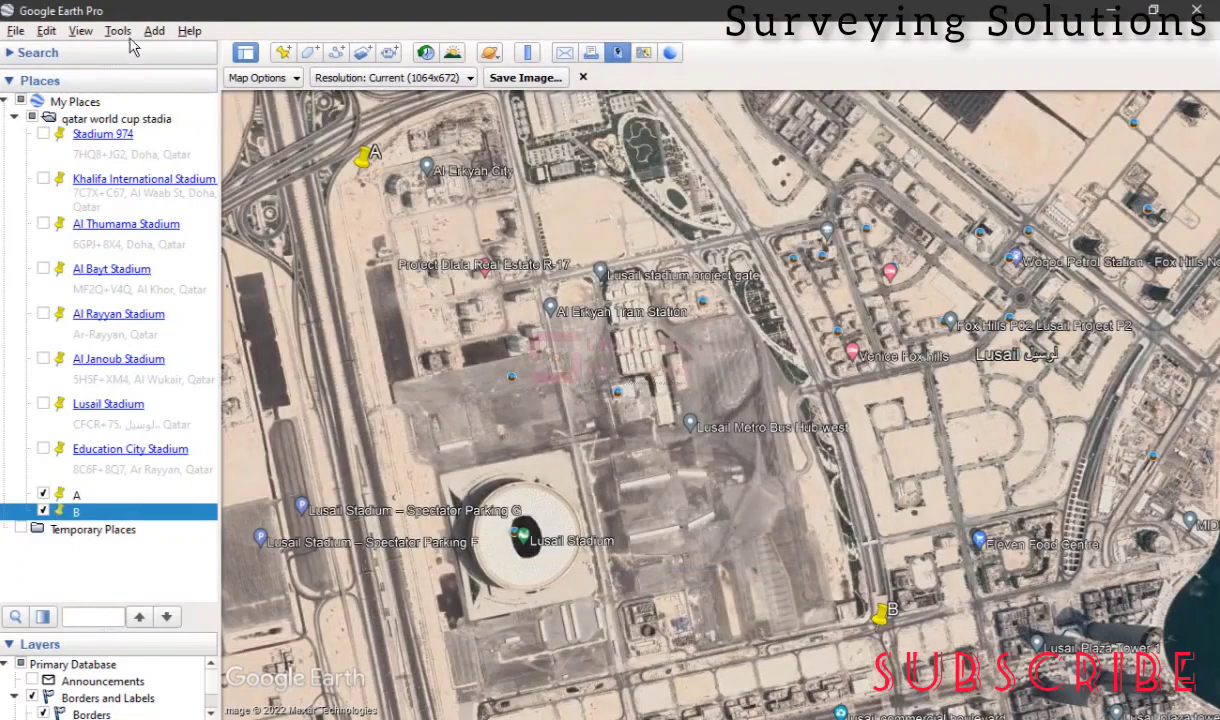
pyautogui.click(126, 33)
pyautogui.click(165, 183)
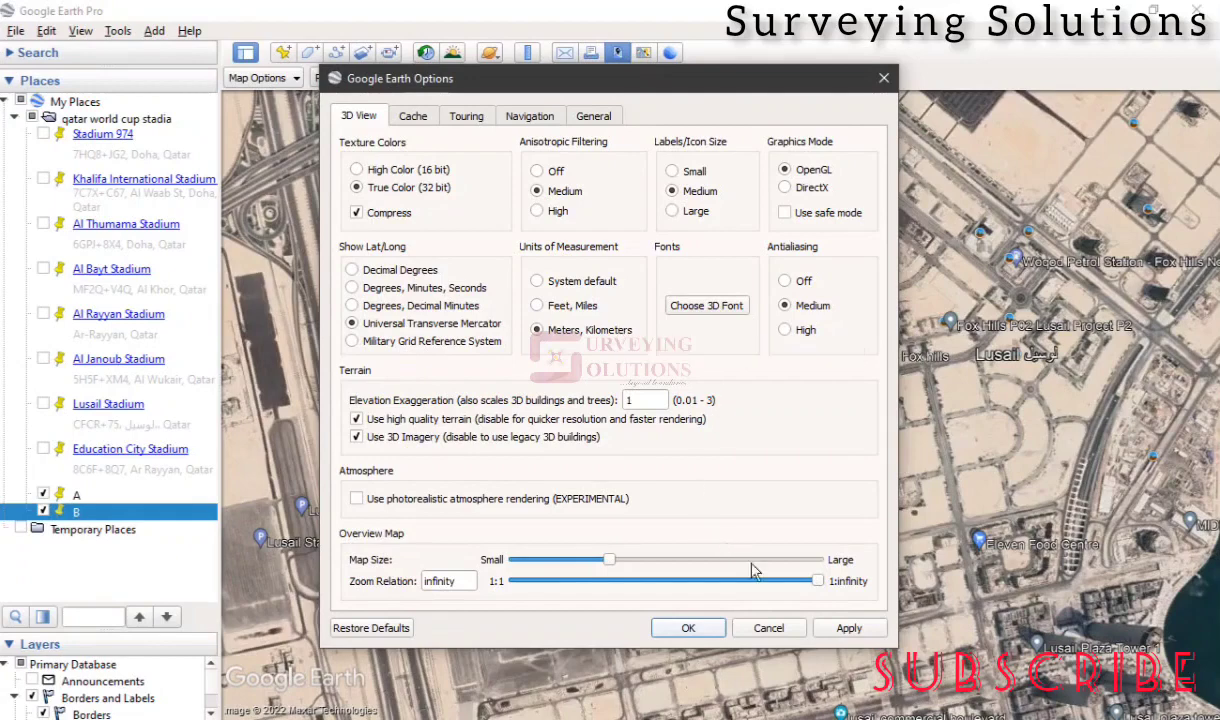
pyautogui.click(850, 630)
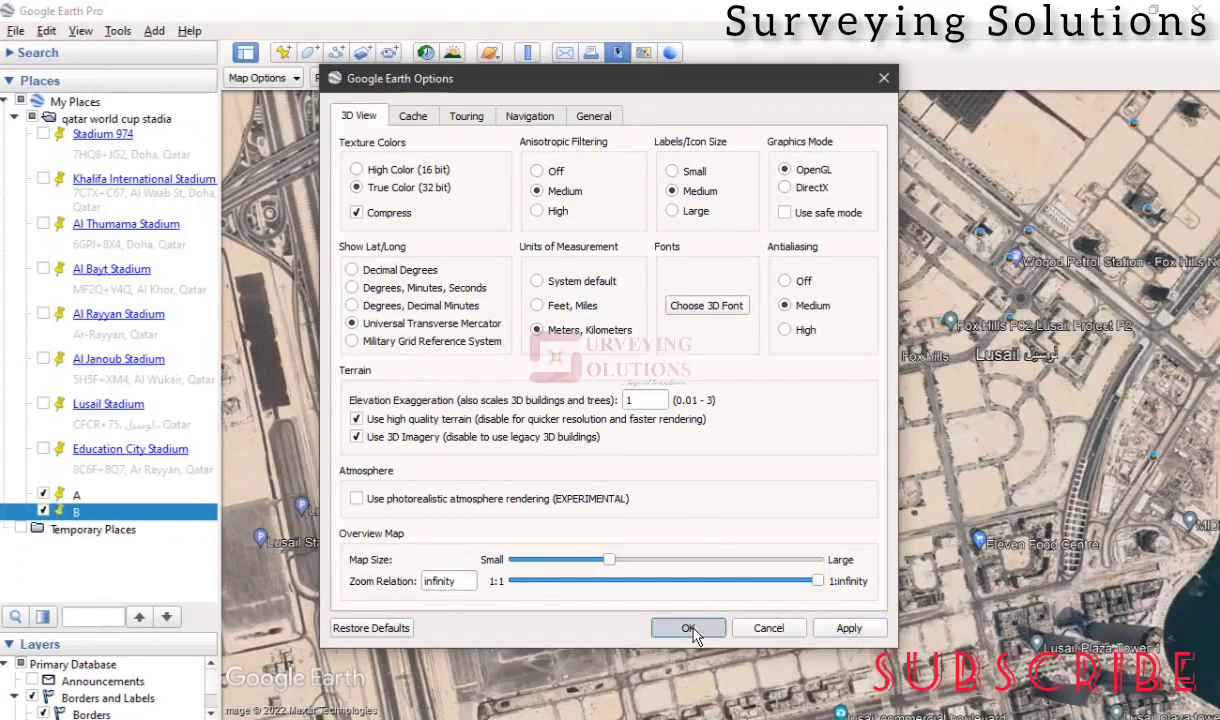
pyautogui.click(688, 628)
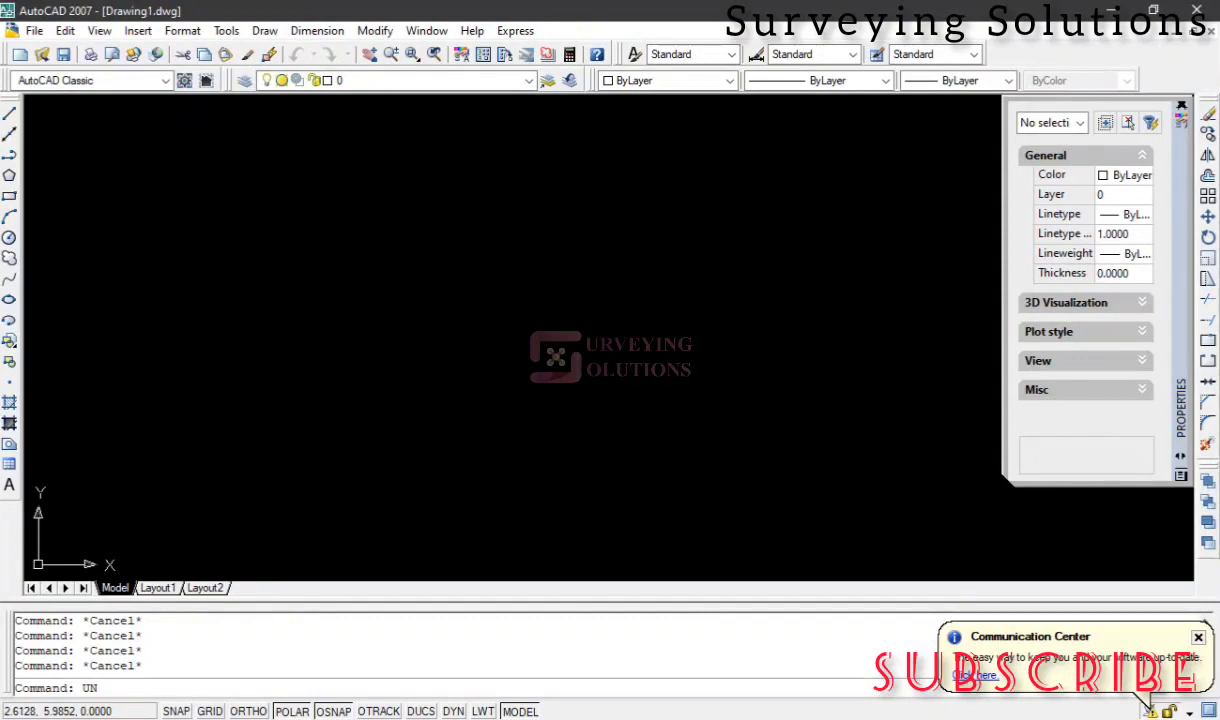
# In AutoCAD's drawing units, set the length precision to 0.000 and open the choice of angle types
pyautogui.press('Return')
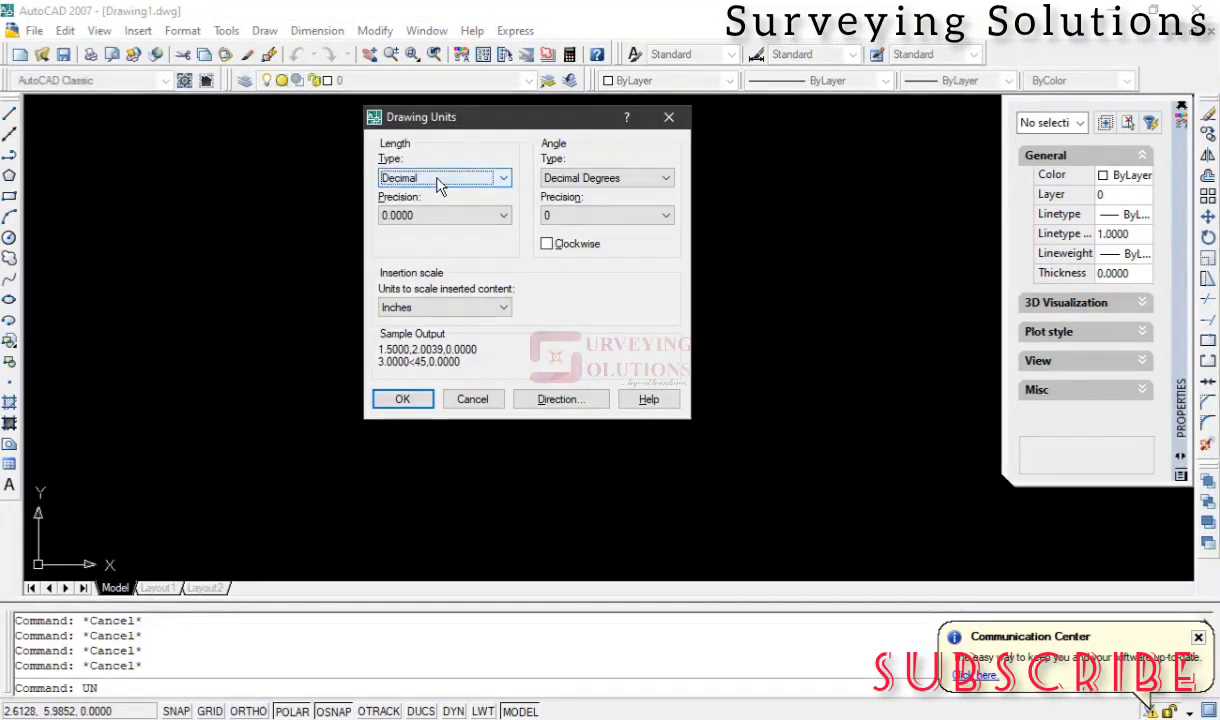
pyautogui.click(451, 212)
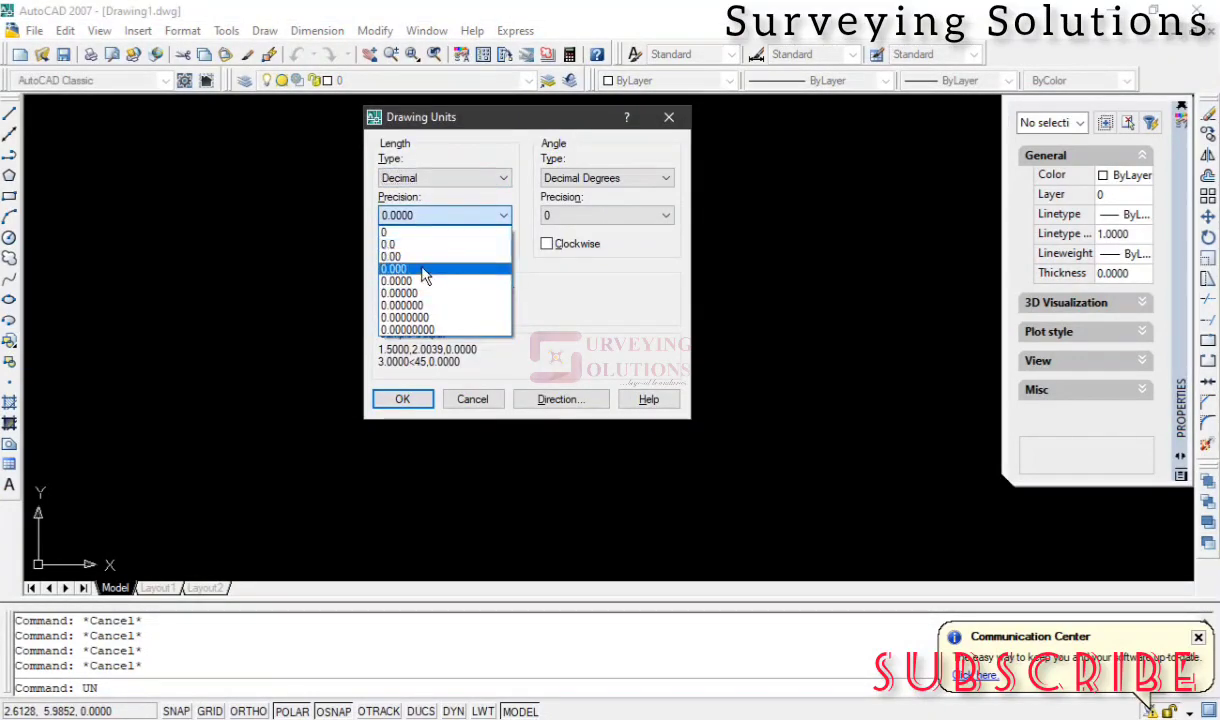
pyautogui.click(432, 270)
pyautogui.click(607, 179)
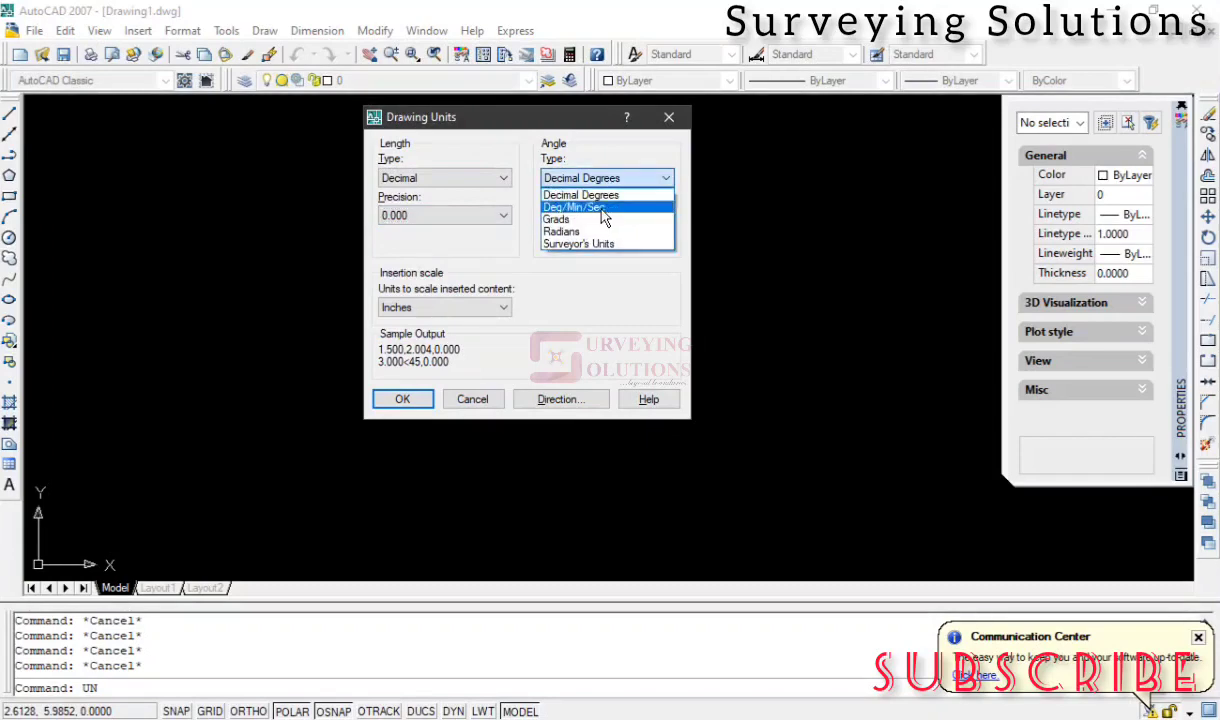
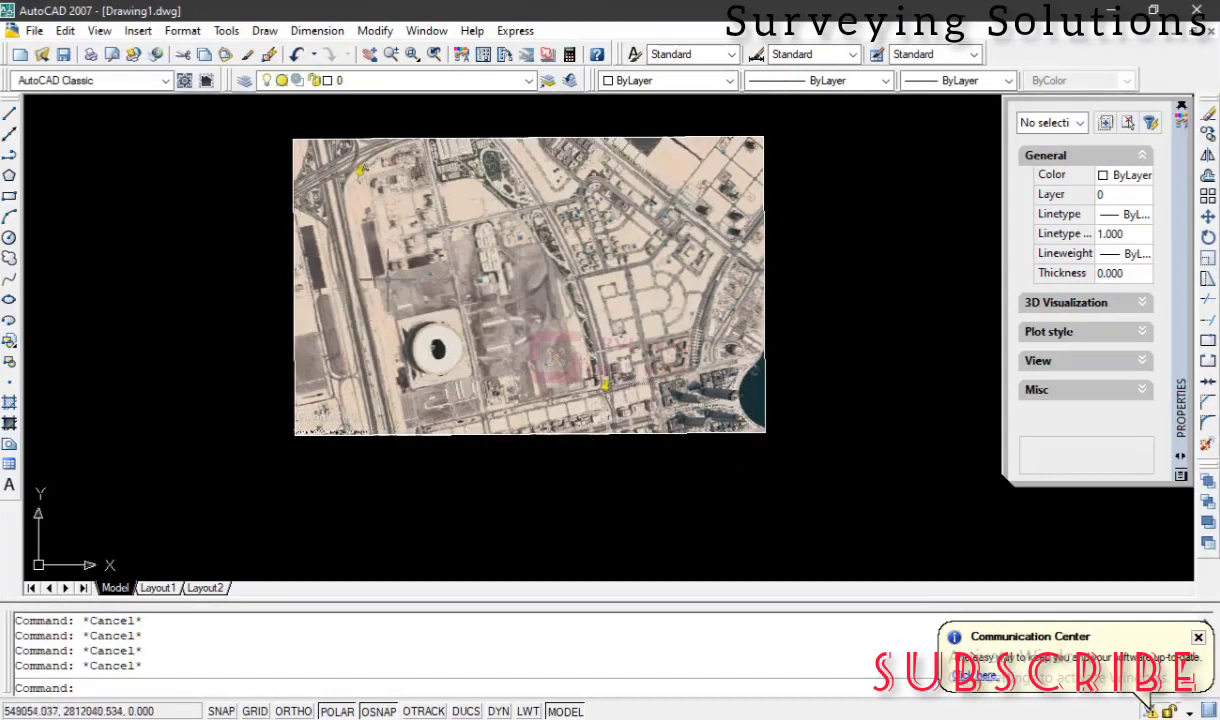
pyautogui.scroll(4, 371, 288)
pyautogui.scroll(-3, 430, 300)
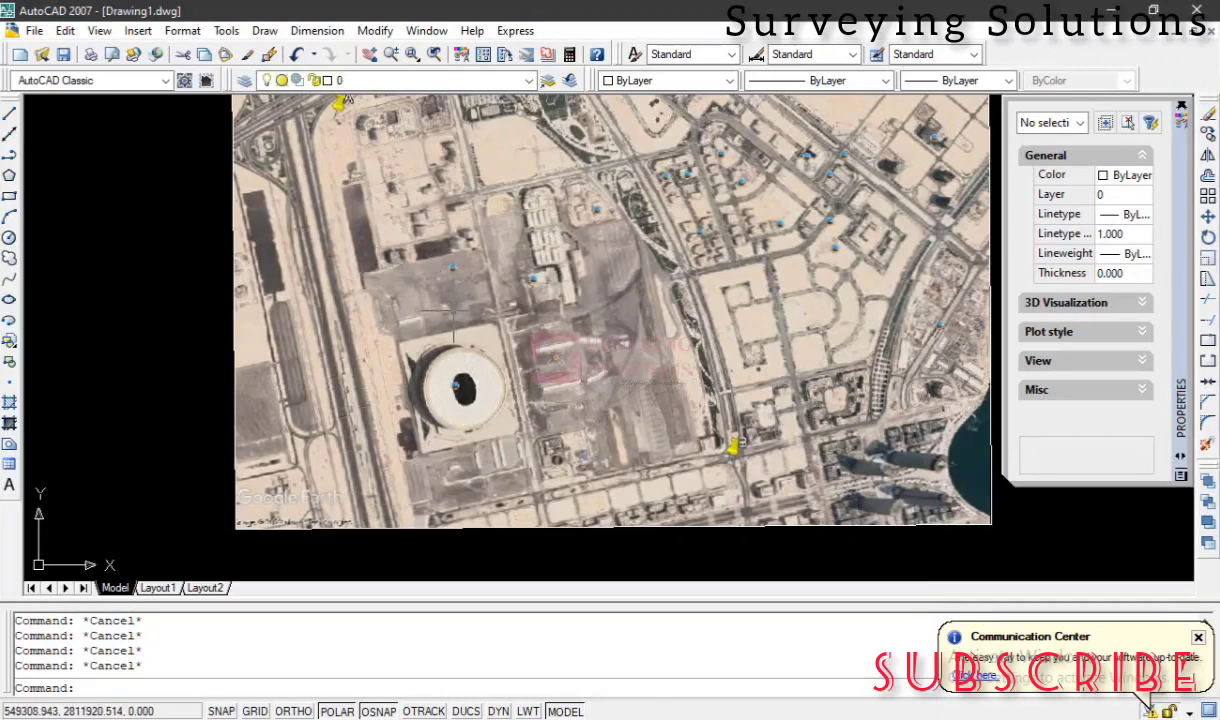
pyautogui.scroll(-2, 450, 316)
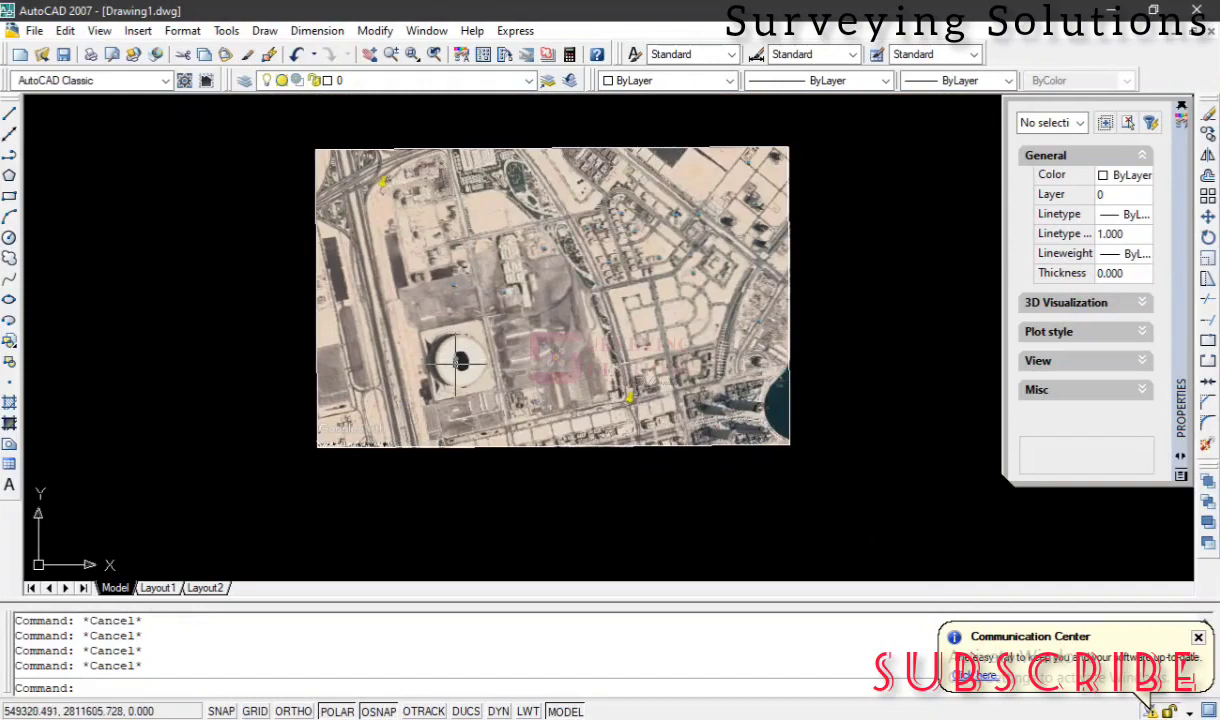
# Measure the distance from the stadium's centre to a point near the map image's eastern edge
pyautogui.scroll(2, 456, 362)
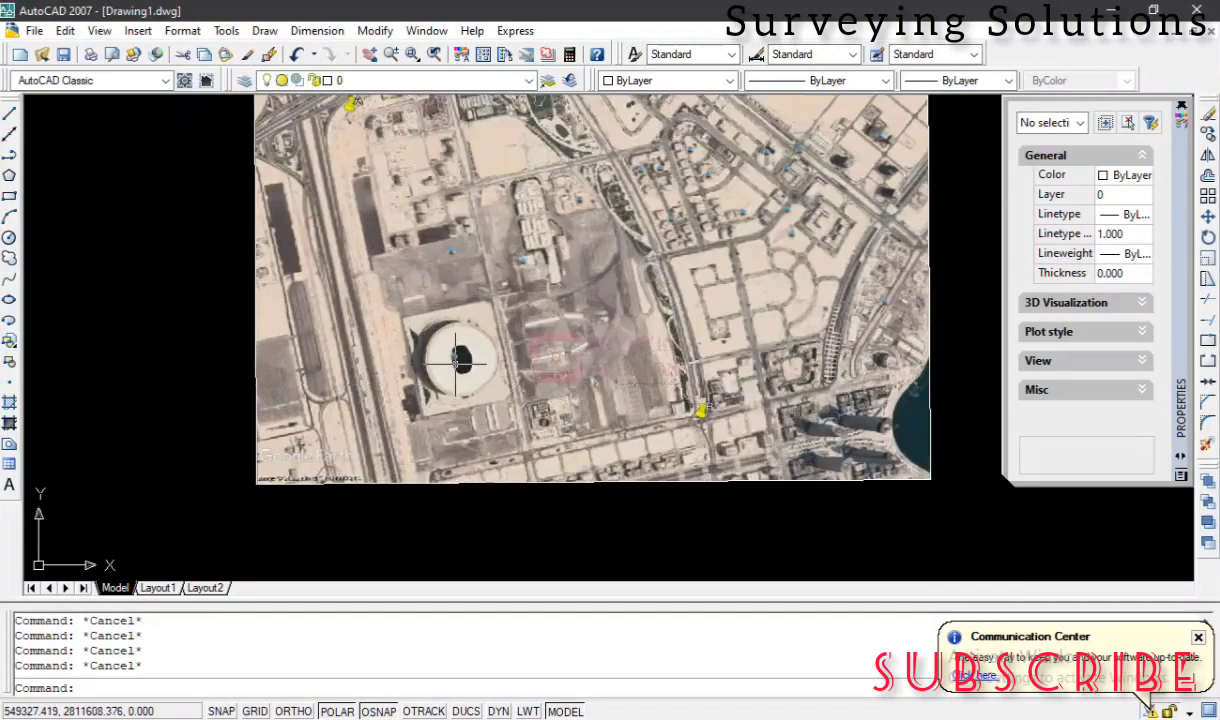
pyautogui.scroll(2, 456, 360)
pyautogui.scroll(-2, 456, 360)
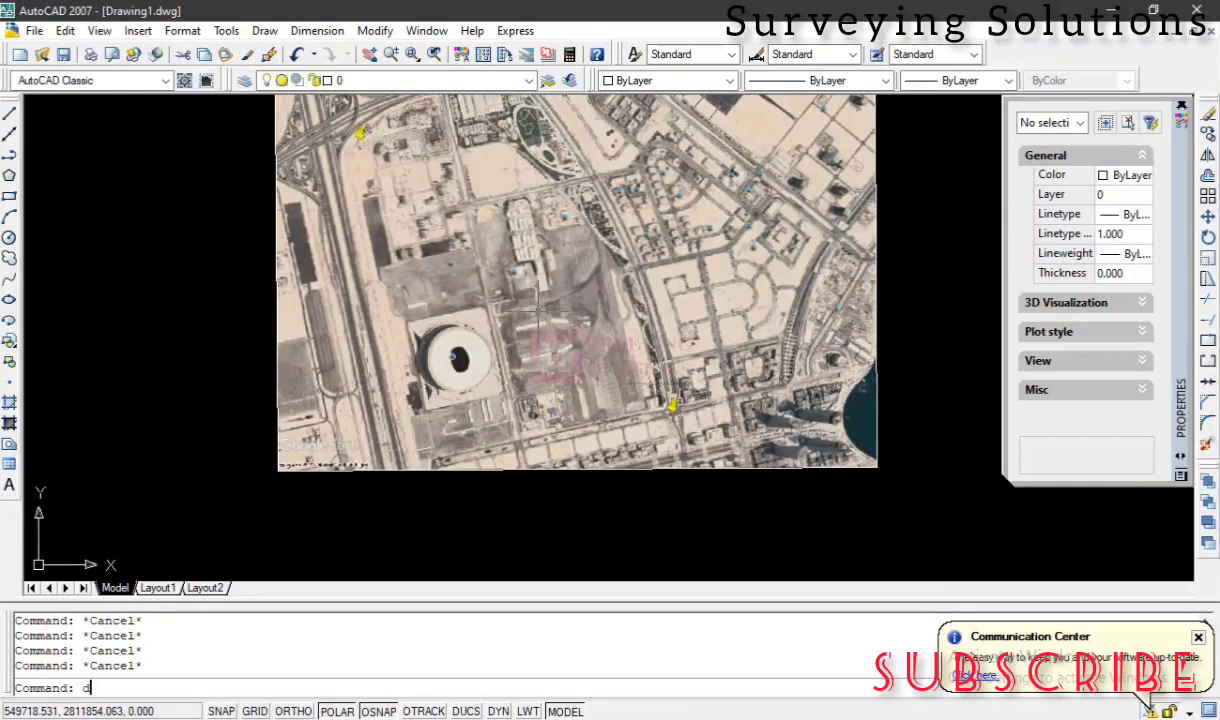
pyautogui.press('Return')
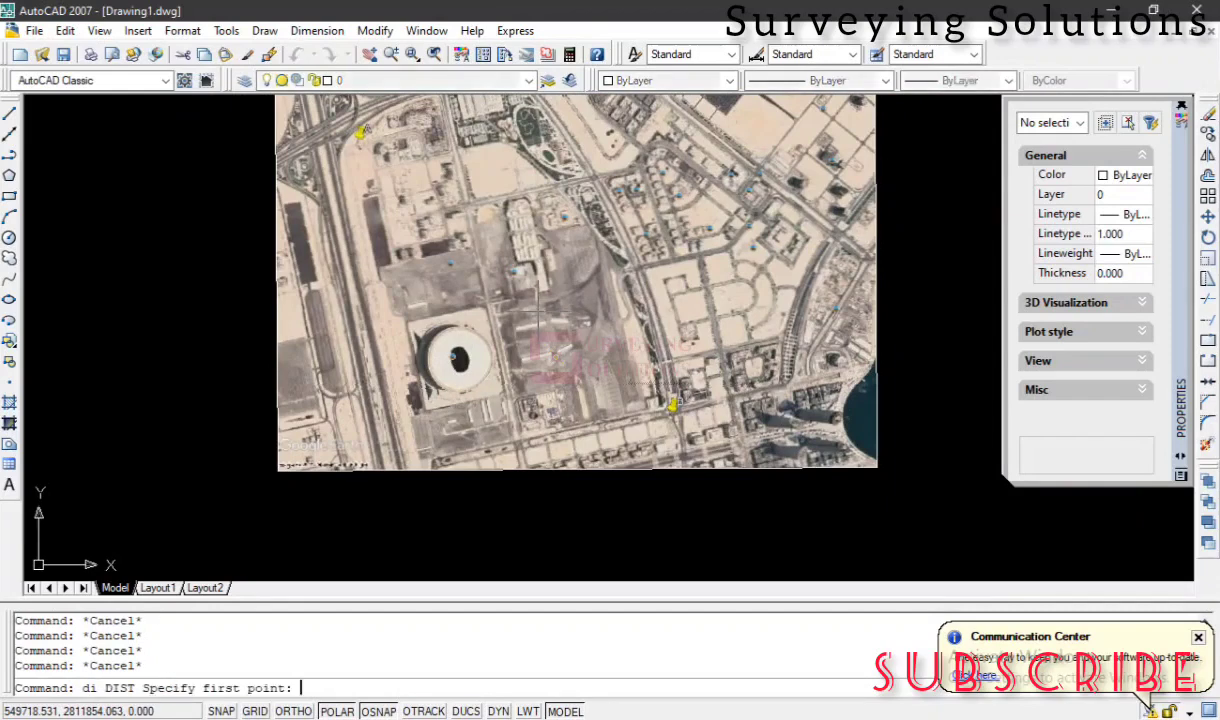
pyautogui.click(459, 358)
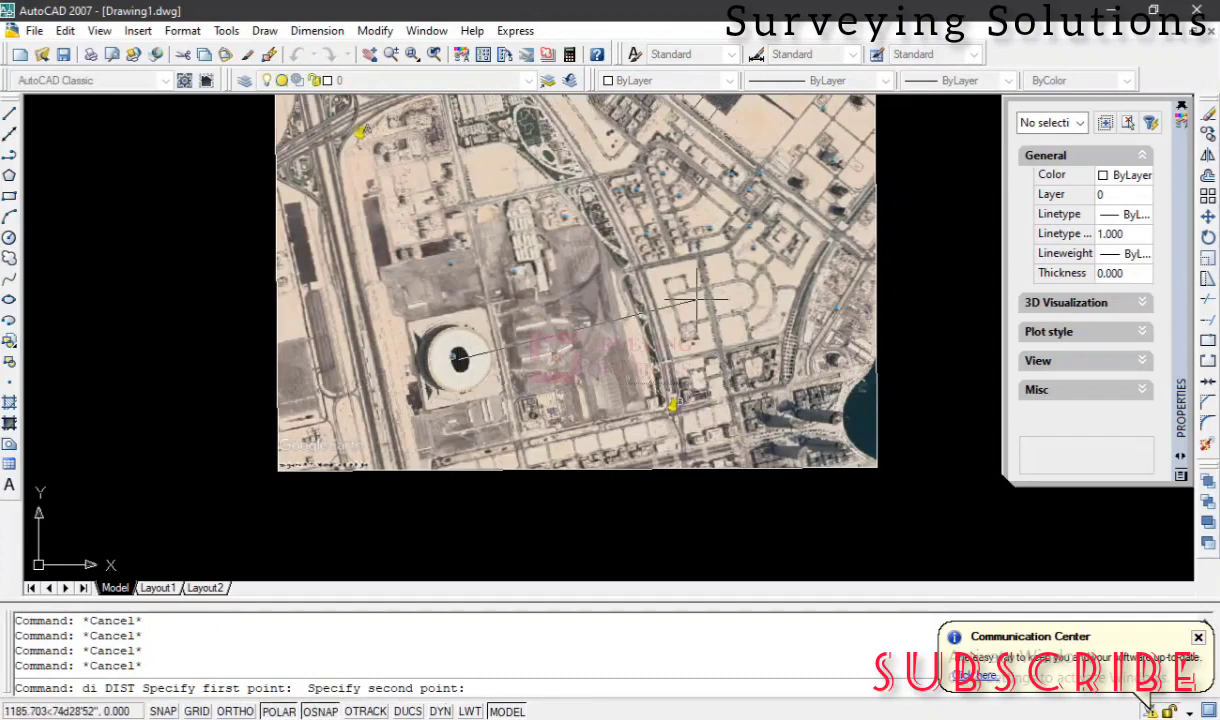
pyautogui.click(833, 235)
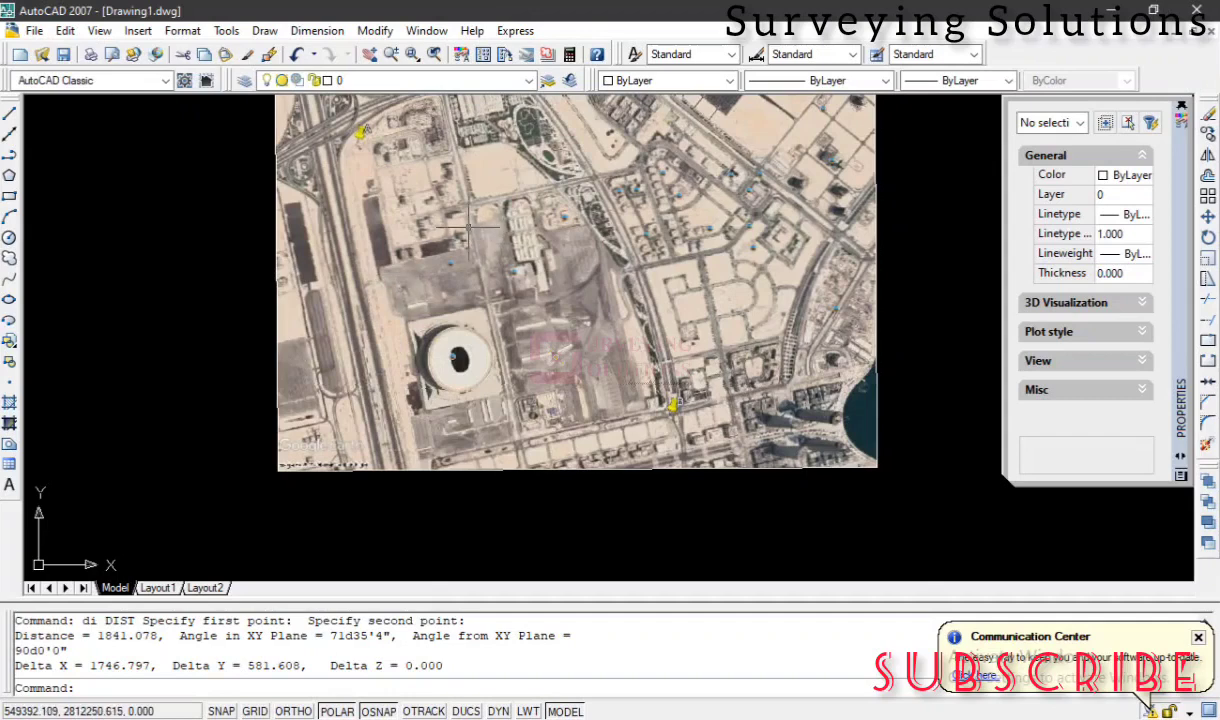
# Measure the area of the four-sided tract east of the stadium, between the northern and southern cross roads
pyautogui.write('area')
pyautogui.press('Return')
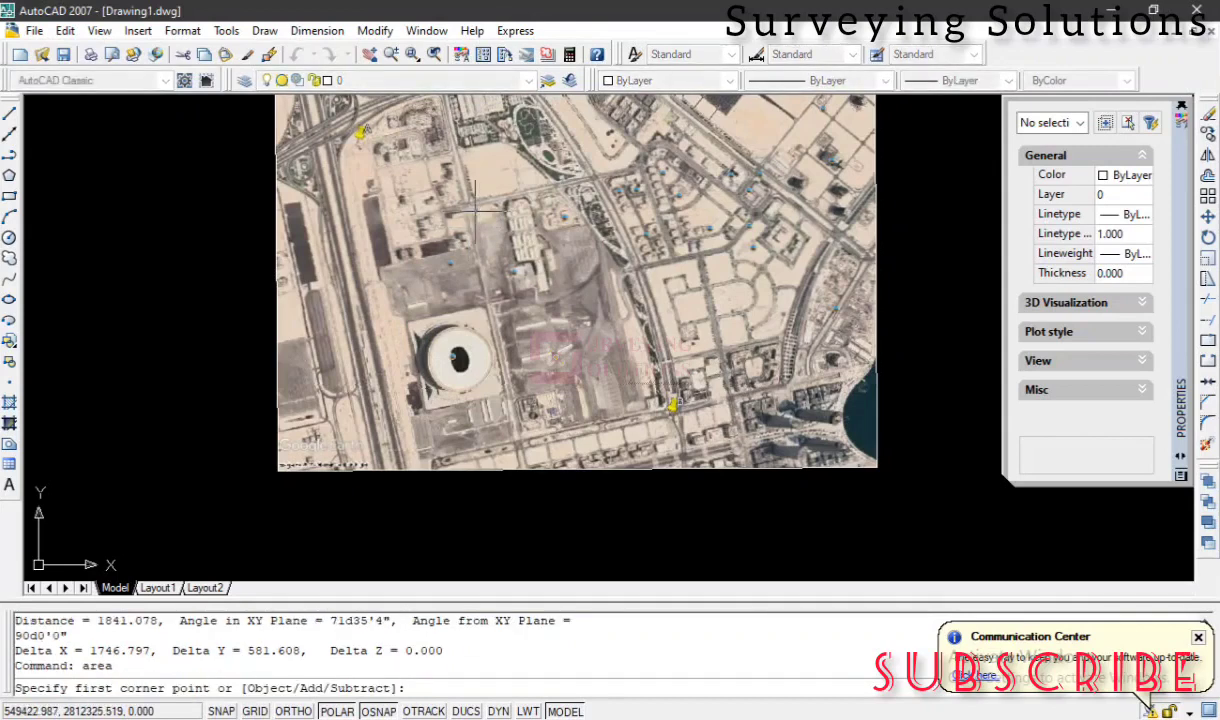
pyautogui.click(447, 210)
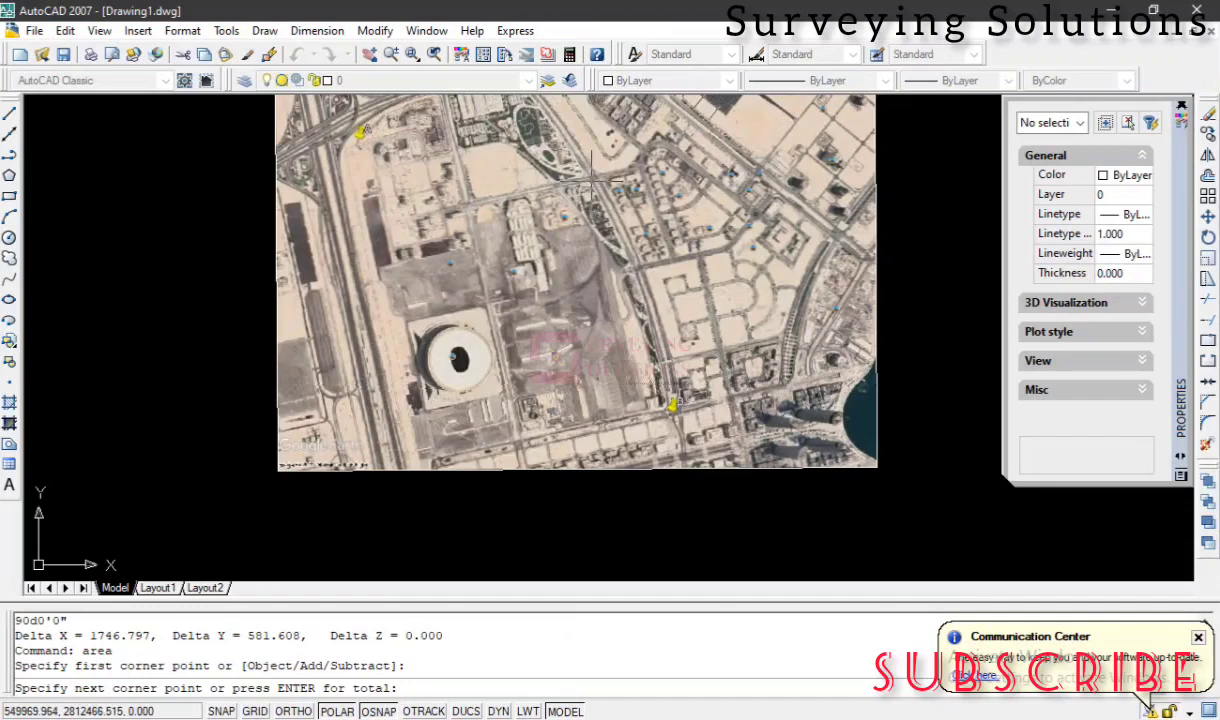
pyautogui.click(655, 404)
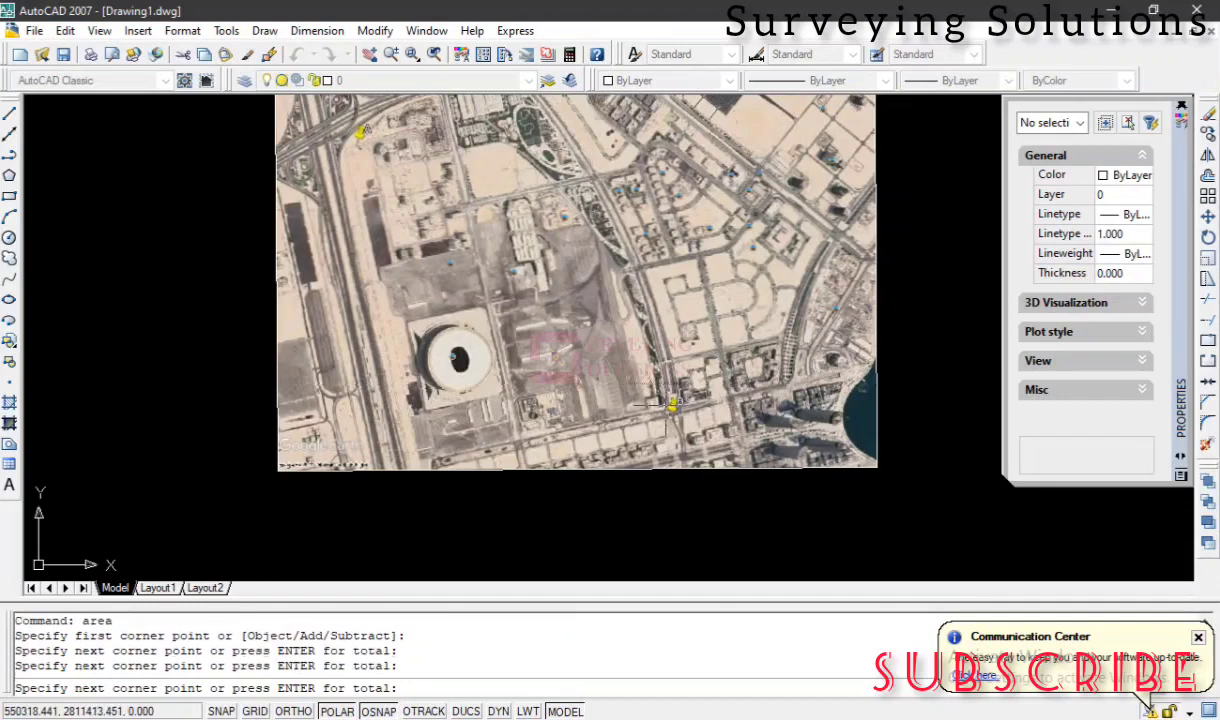
pyautogui.click(519, 440)
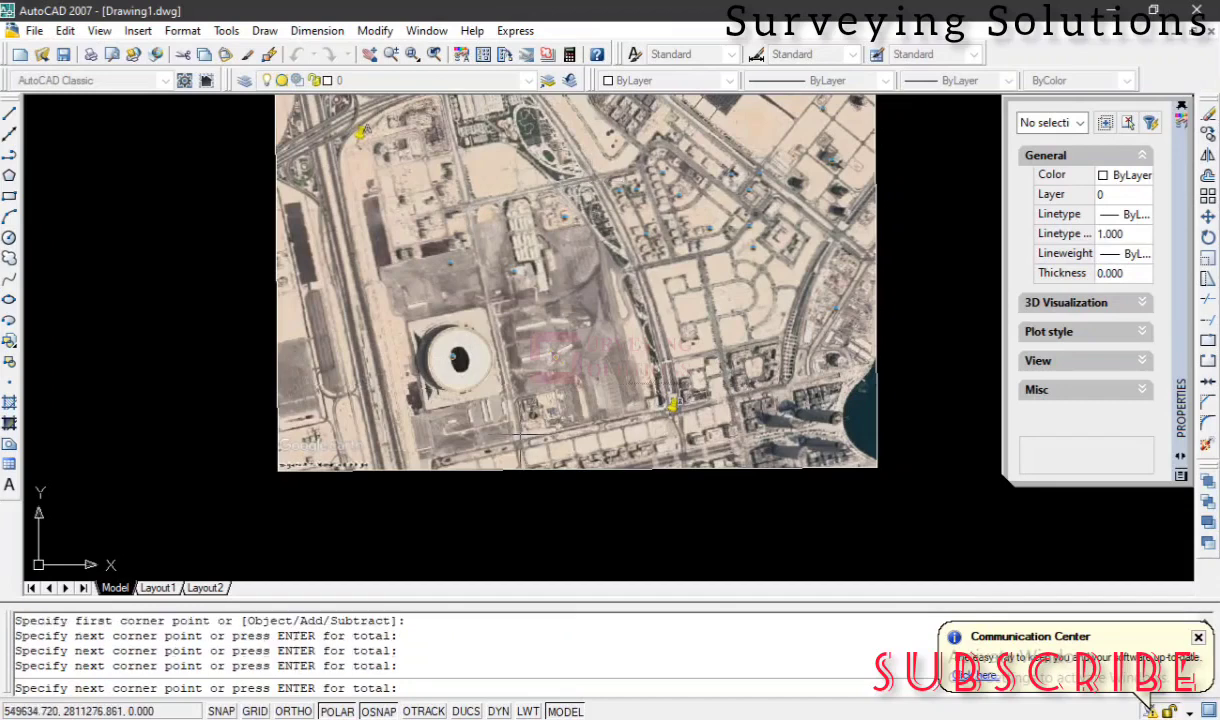
pyautogui.click(465, 207)
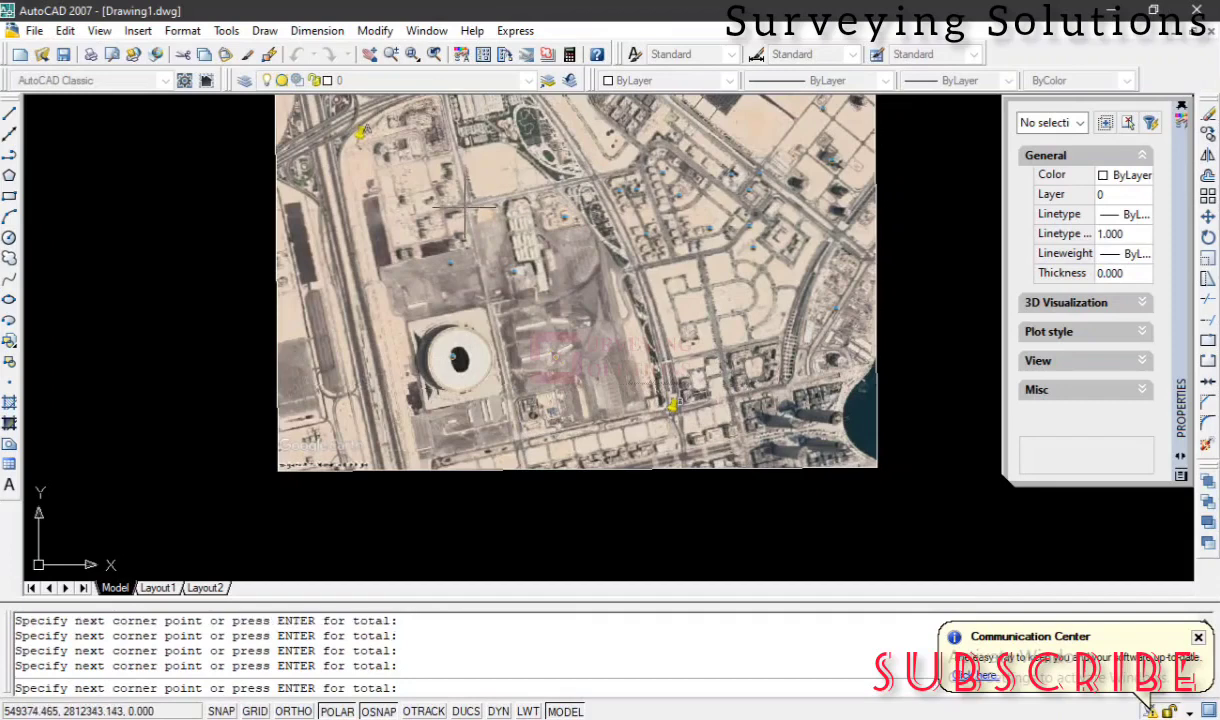
pyautogui.press('Return')
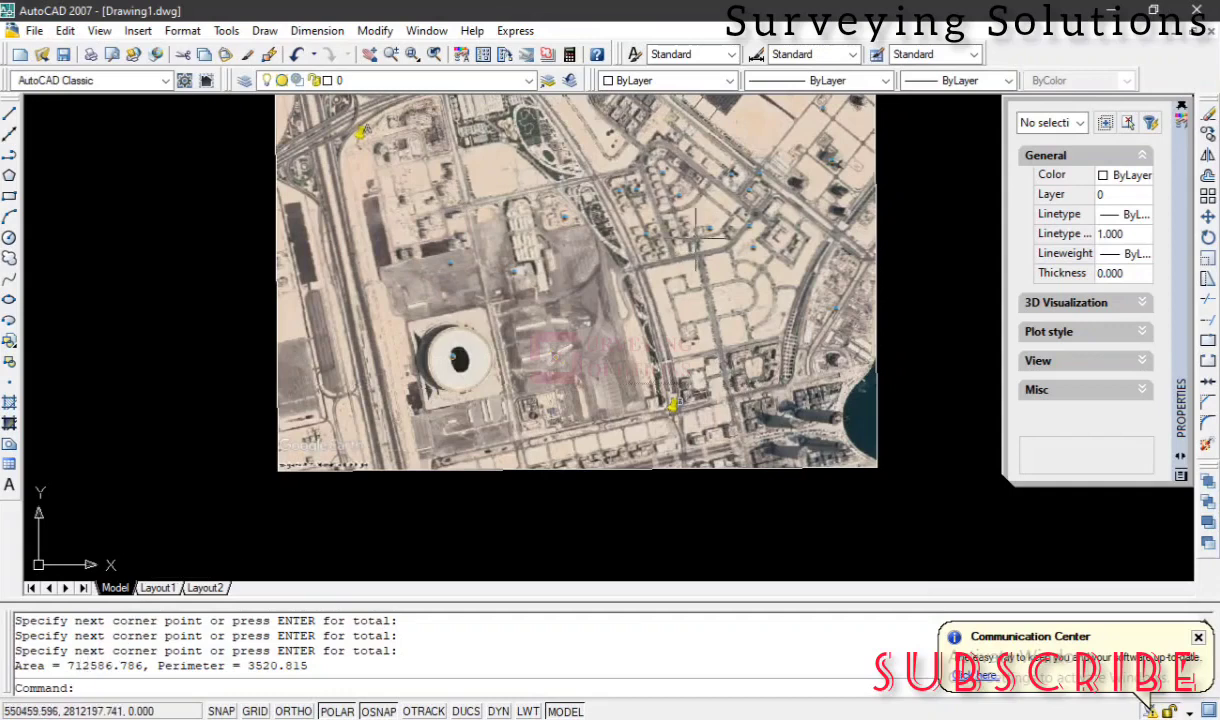
pyautogui.scroll(-2, 697, 237)
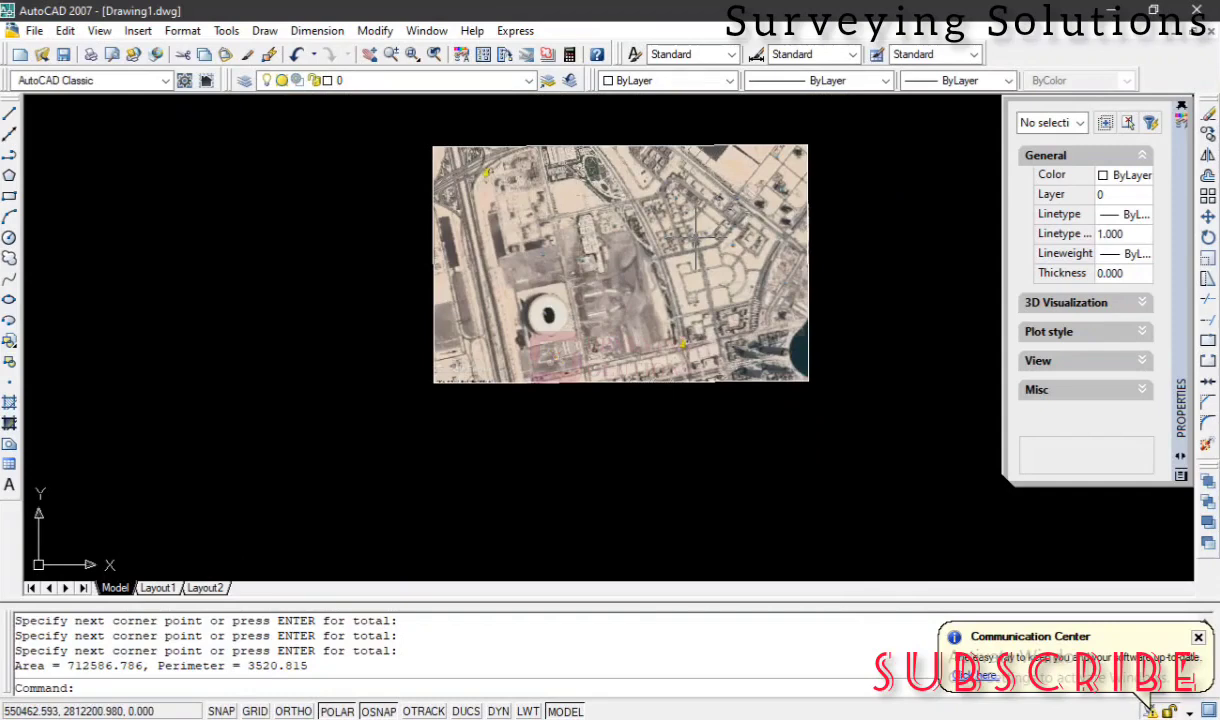
pyautogui.press('Escape')
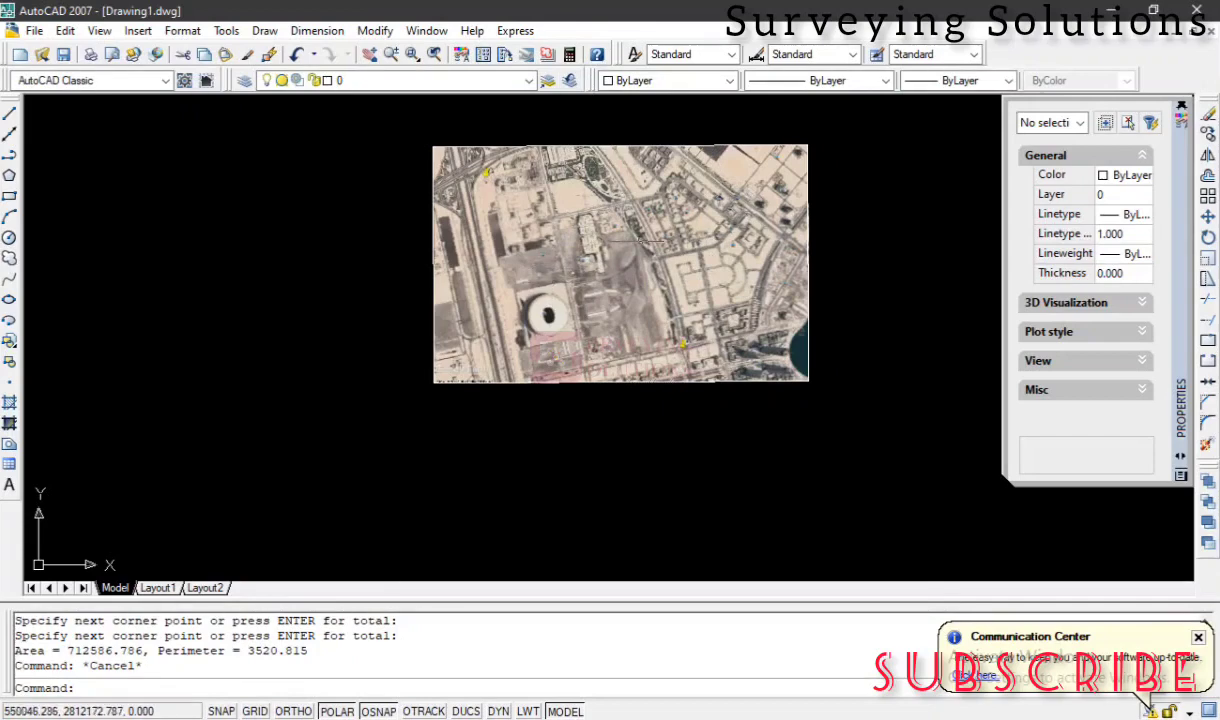
pyautogui.click(665, 145)
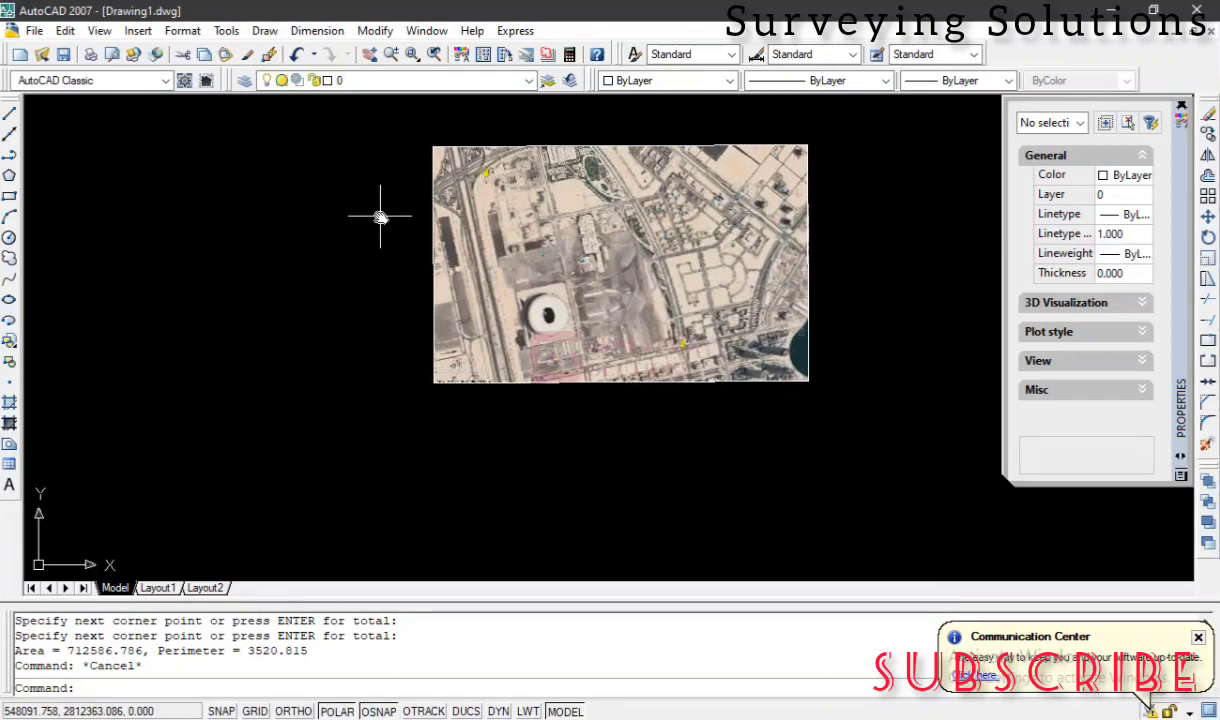
pyautogui.press('Escape')
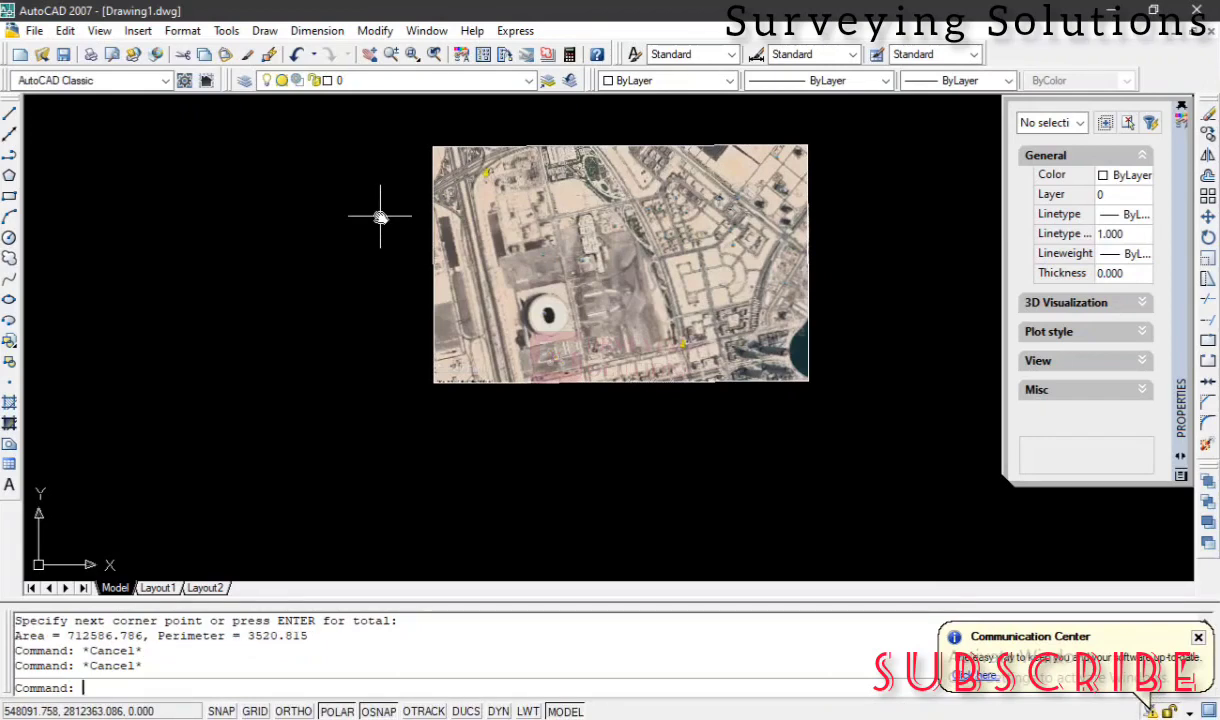
# Fit the whole map image in view, check the two placemark coordinate pairs in Notepad, and return to AutoCAD
pyautogui.write('z')
pyautogui.press('Return')
pyautogui.write('e')
pyautogui.press('Return')
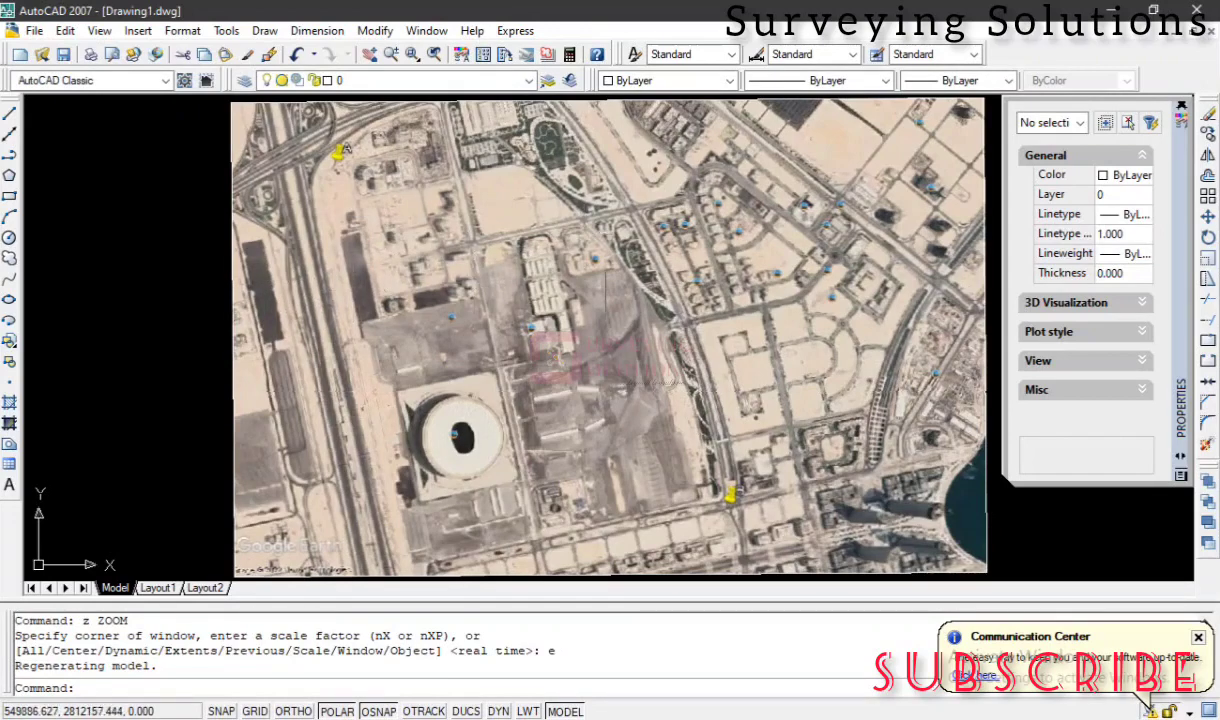
pyautogui.hotkey('alt', 'Tab')
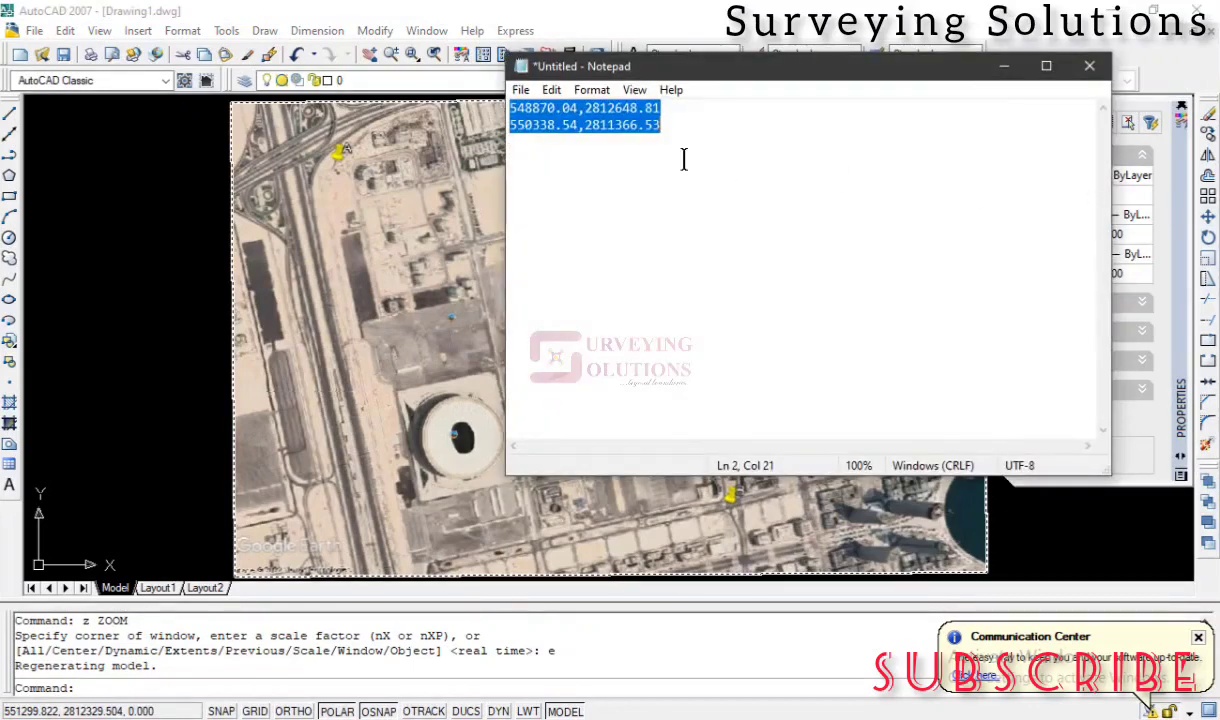
pyautogui.click(560, 124)
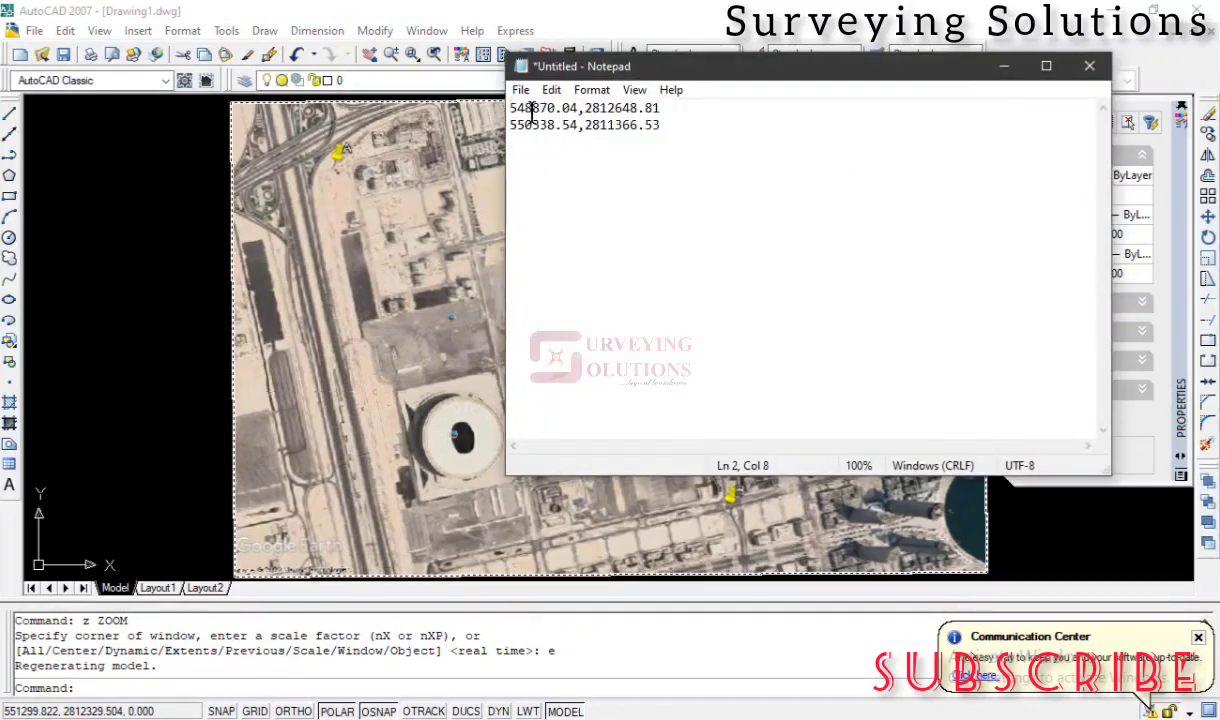
pyautogui.click(1003, 66)
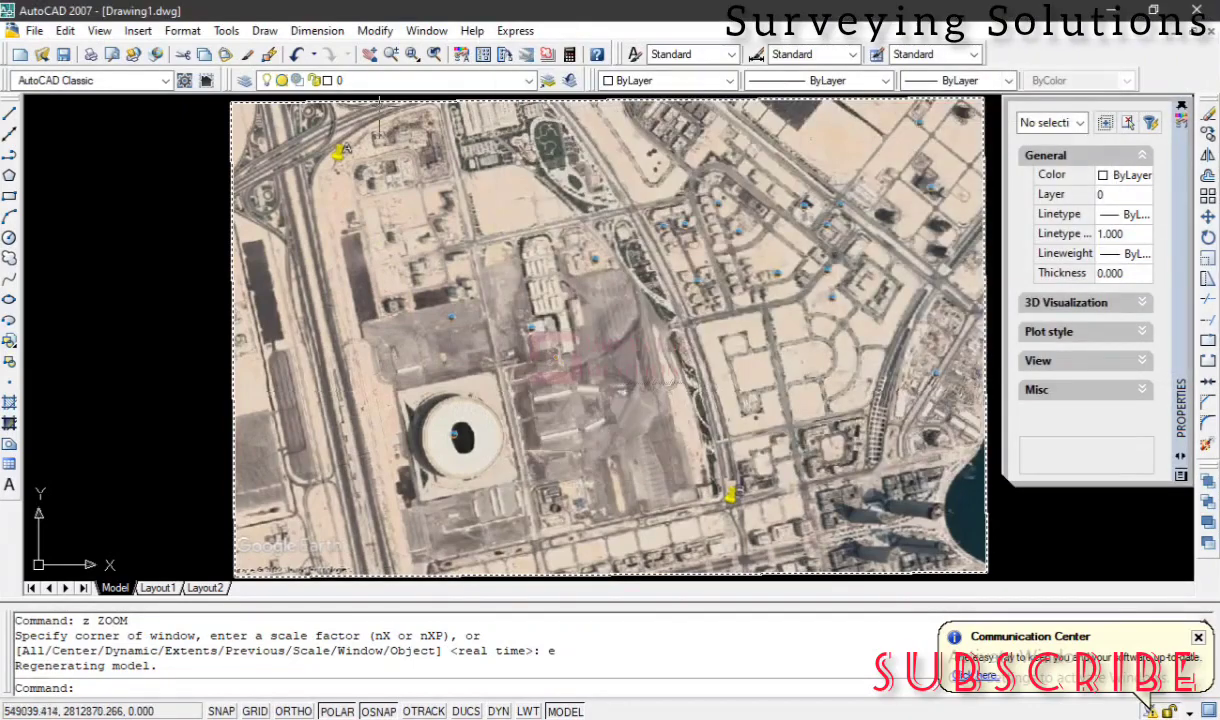
pyautogui.scroll(-4, 352, 172)
pyautogui.click(355, 173)
pyautogui.click(302, 136)
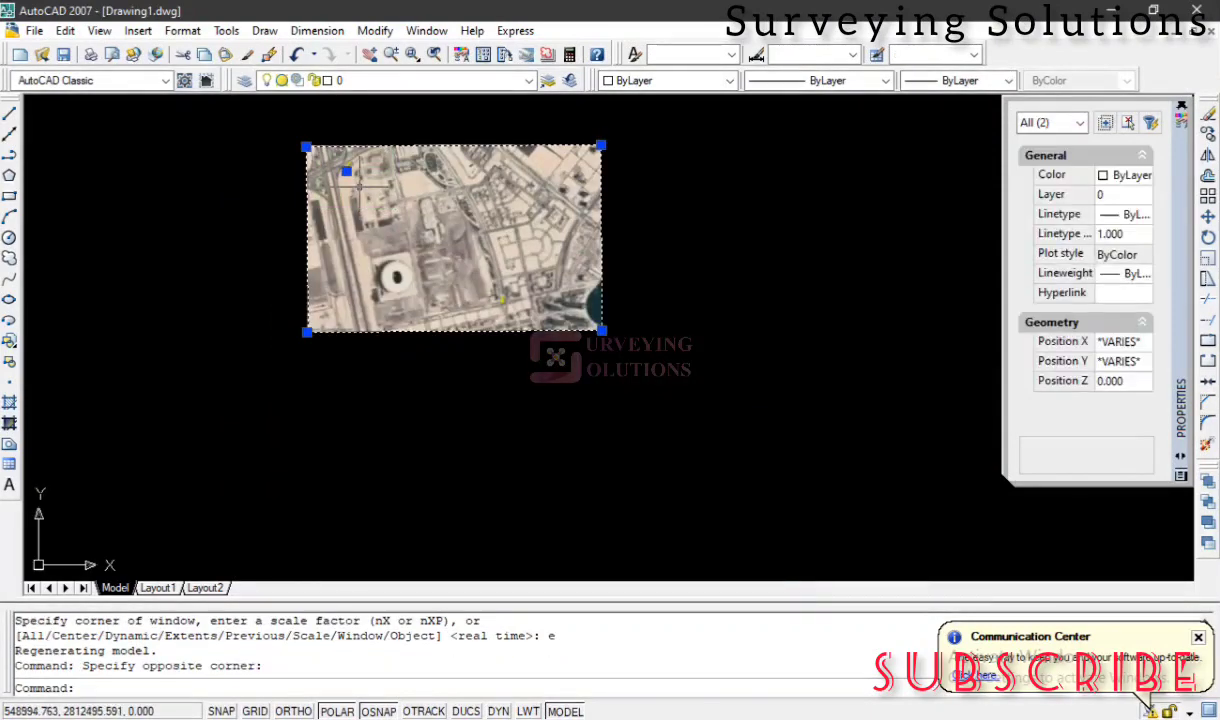
pyautogui.press('Escape')
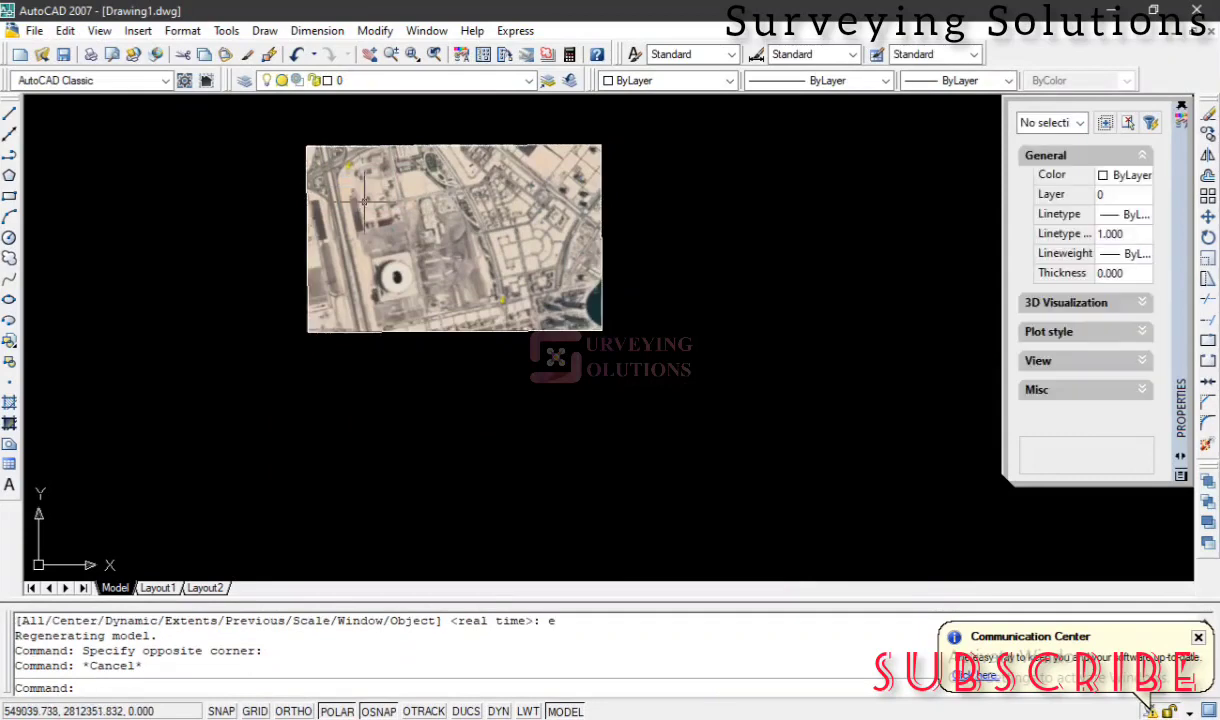
# Delete the two reference points at placemarks A and B, keeping the map image
pyautogui.scroll(1, 355, 163)
pyautogui.scroll(1, 358, 155)
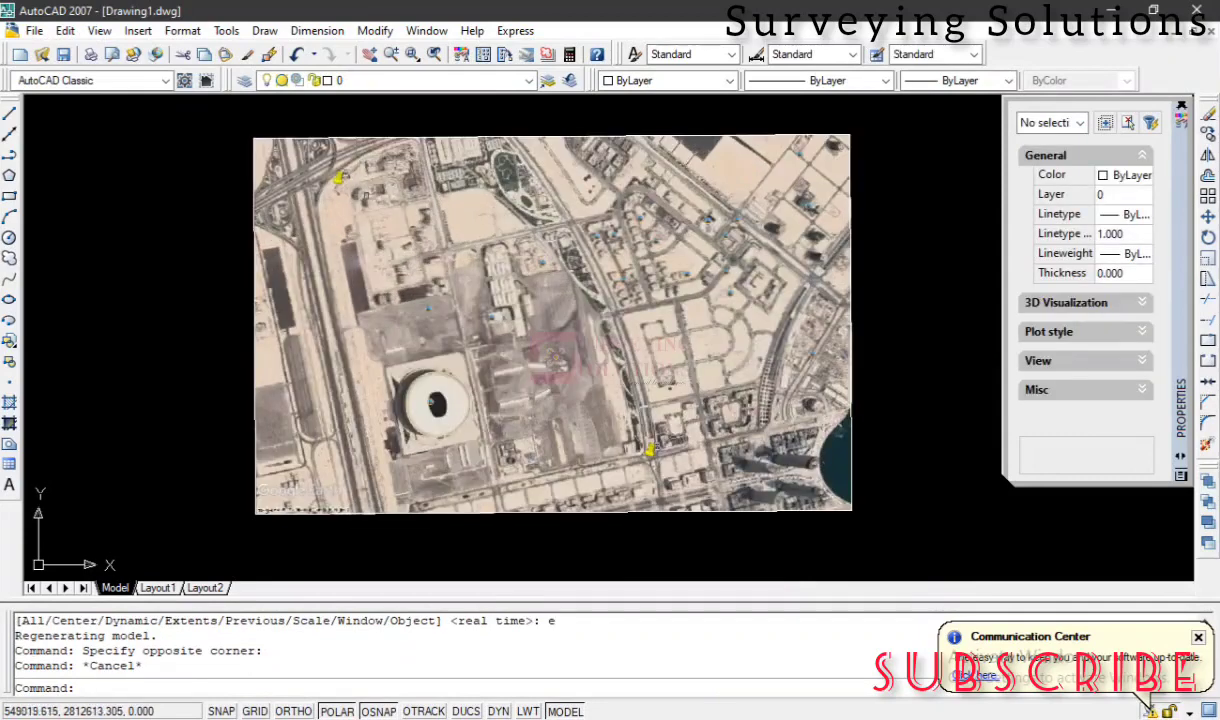
pyautogui.click(362, 196)
pyautogui.click(307, 155)
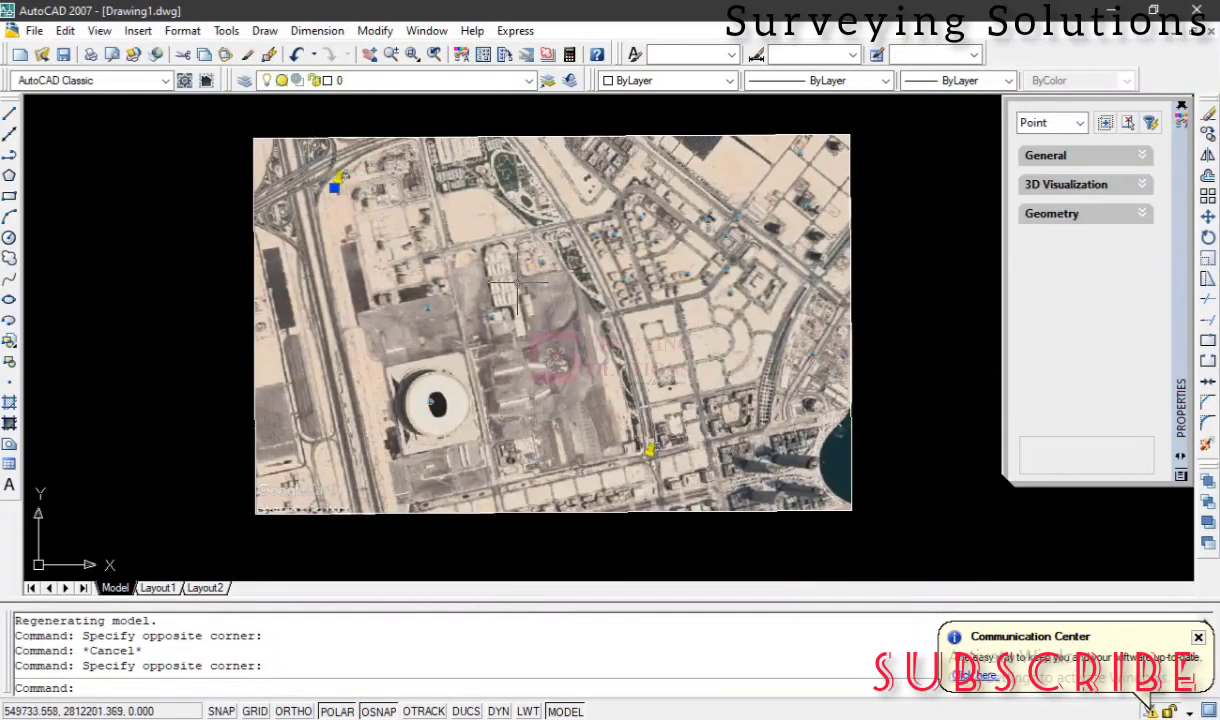
pyautogui.scroll(-1, 517, 282)
pyautogui.click(601, 392)
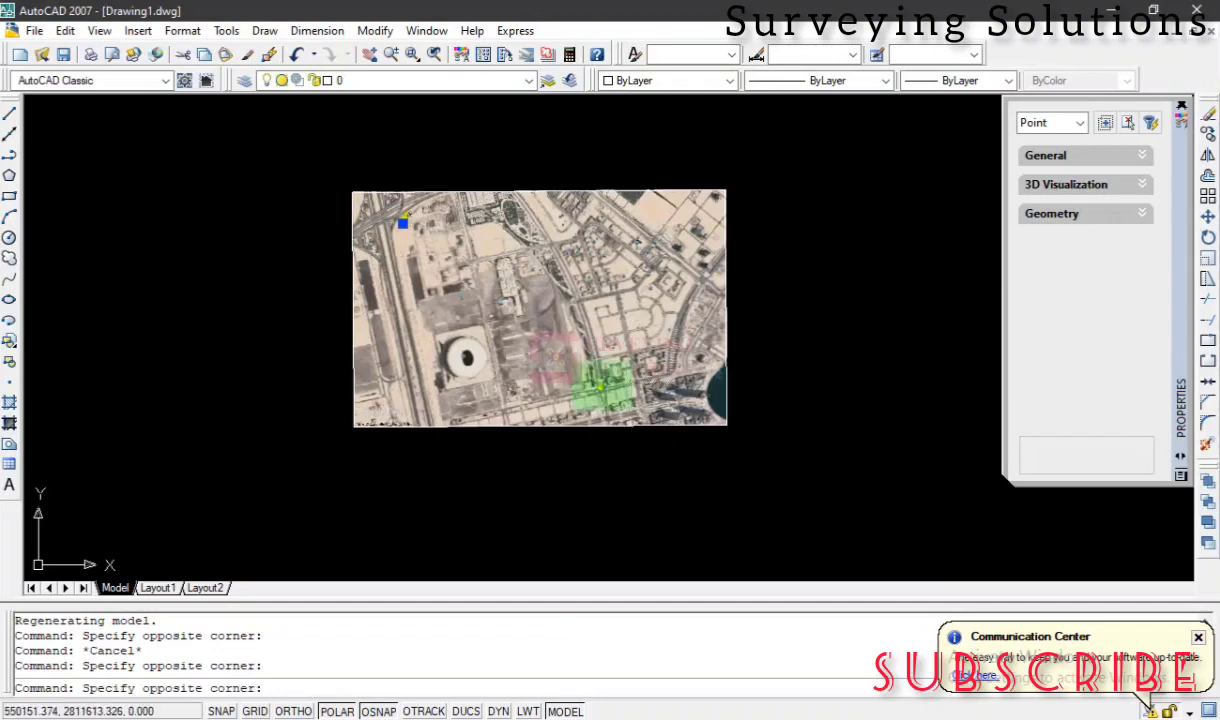
pyautogui.click(547, 345)
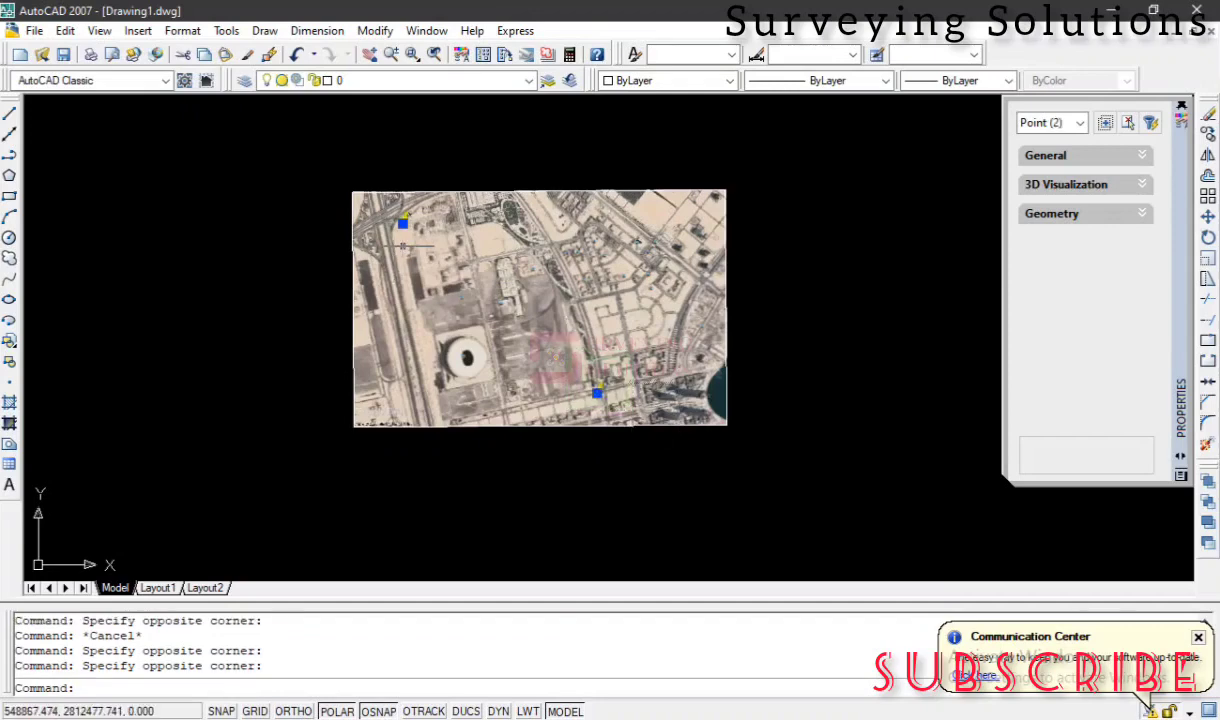
pyautogui.press('Delete')
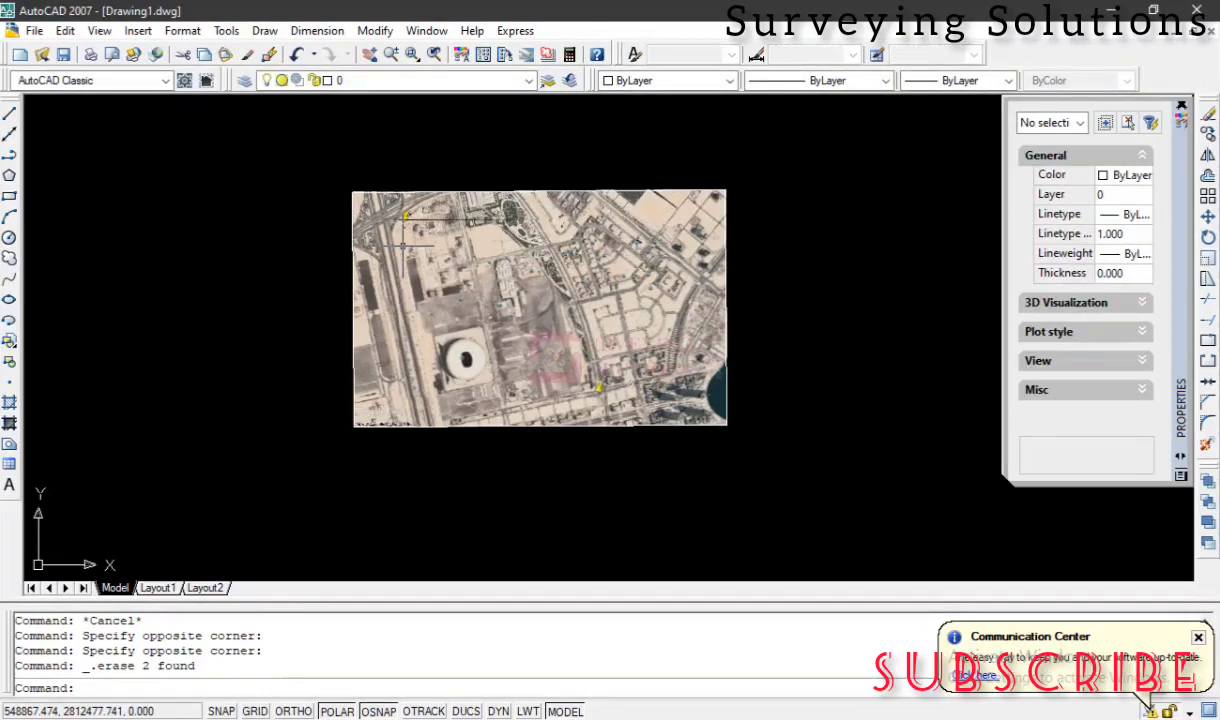
pyautogui.middleClick(519, 165)
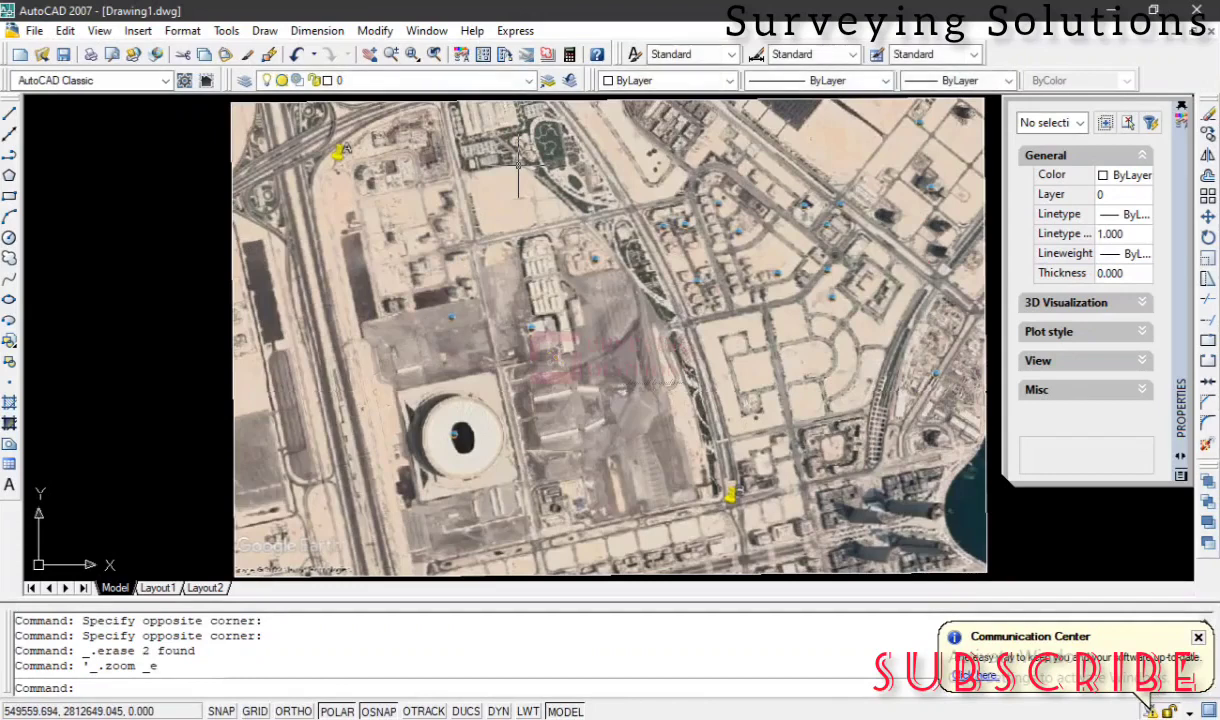